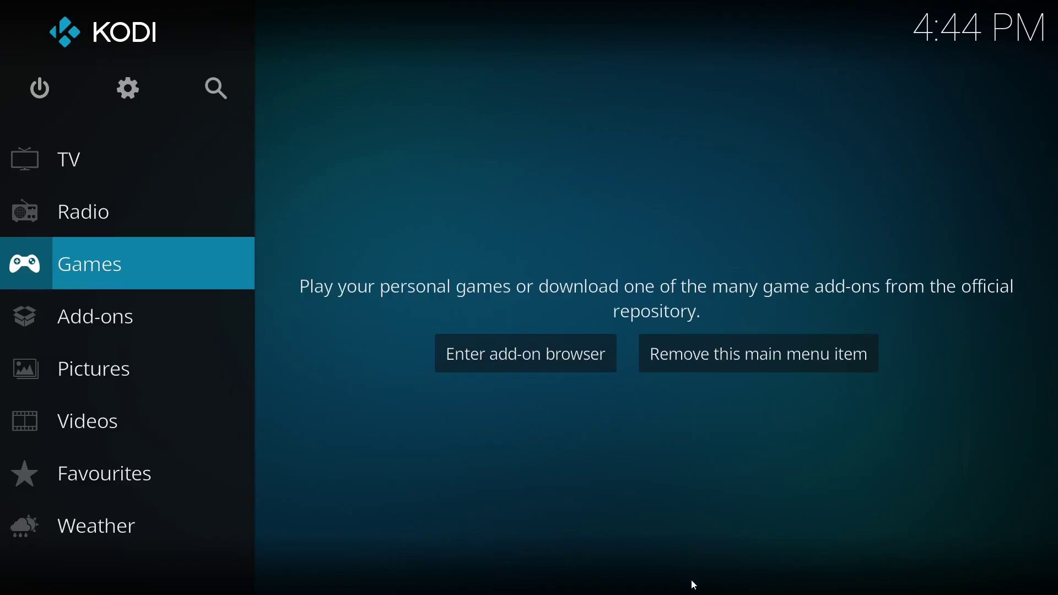
Step: Open the Add-ons section from the Kodi home menu
mouse_move(206, 420)
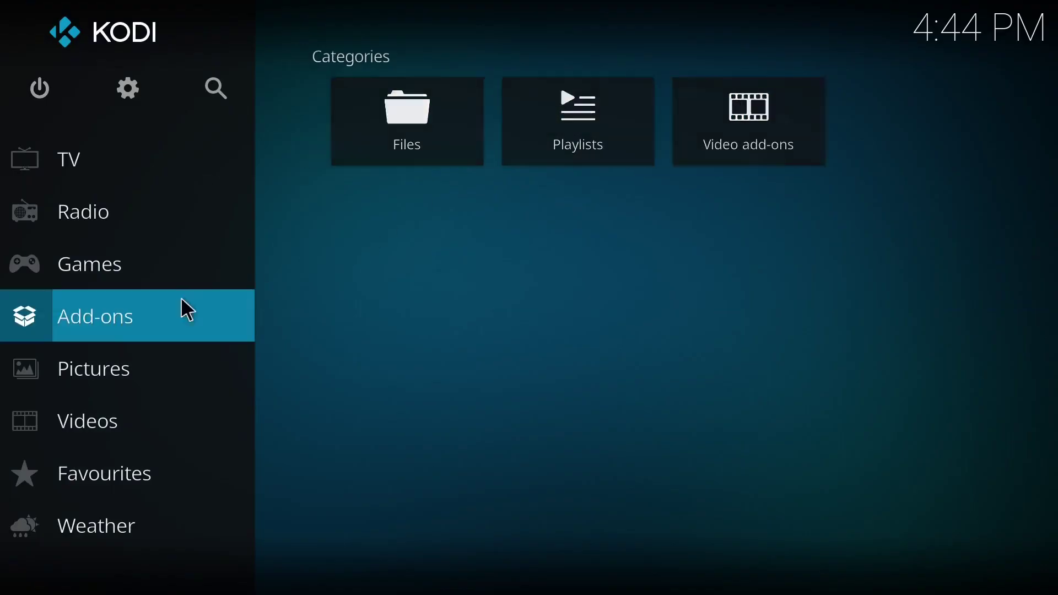
click(107, 321)
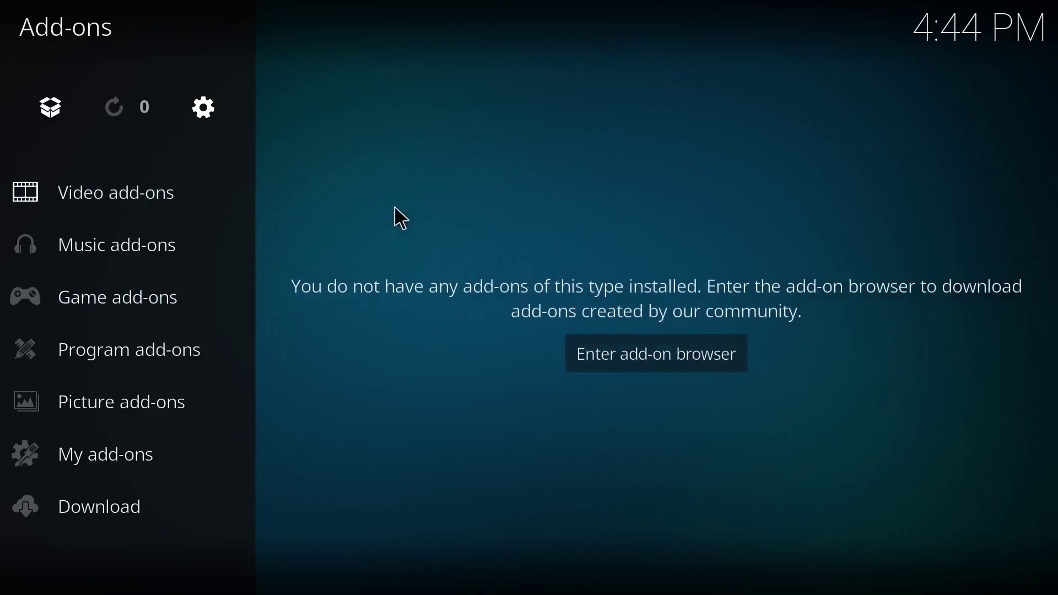
Step: Browse the video add-on list down to YouTube and open its details
click(652, 365)
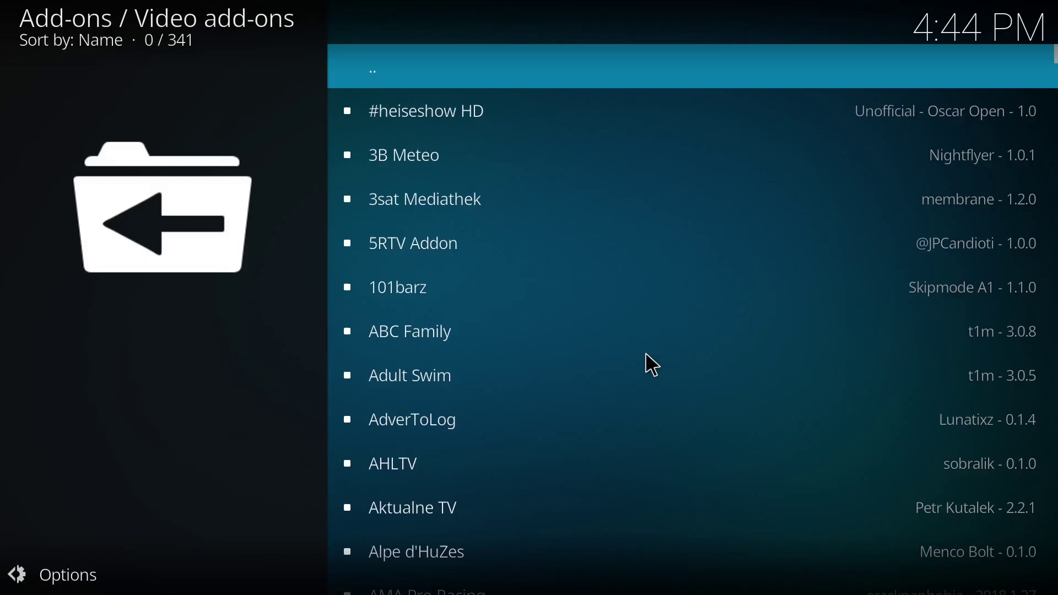
key(Down)
key(Down)
key(Down)
key(Down)
key(Down)
key(Down)
key(Down)
key(Down)
key(Down)
key(Down)
key(Down)
key(Down)
key(Down)
key(Down)
key(Down)
key(Down)
key(Down)
key(Down)
key(Down)
key(Down)
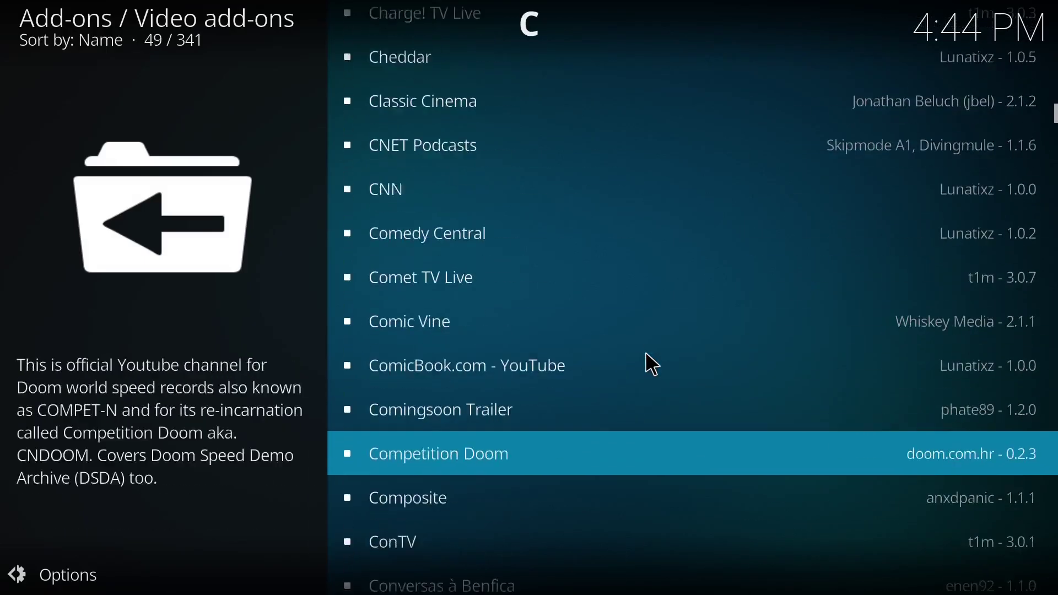
key(Down)
key(Down)
key(Down)
key(Down)
key(Down)
key(Down)
key(Down)
key(Down)
key(Down)
key(Down)
key(Down)
key(Down)
key(Down)
key(Down)
key(Down)
key(Down)
key(Down)
key(Down)
key(Down)
key(Down)
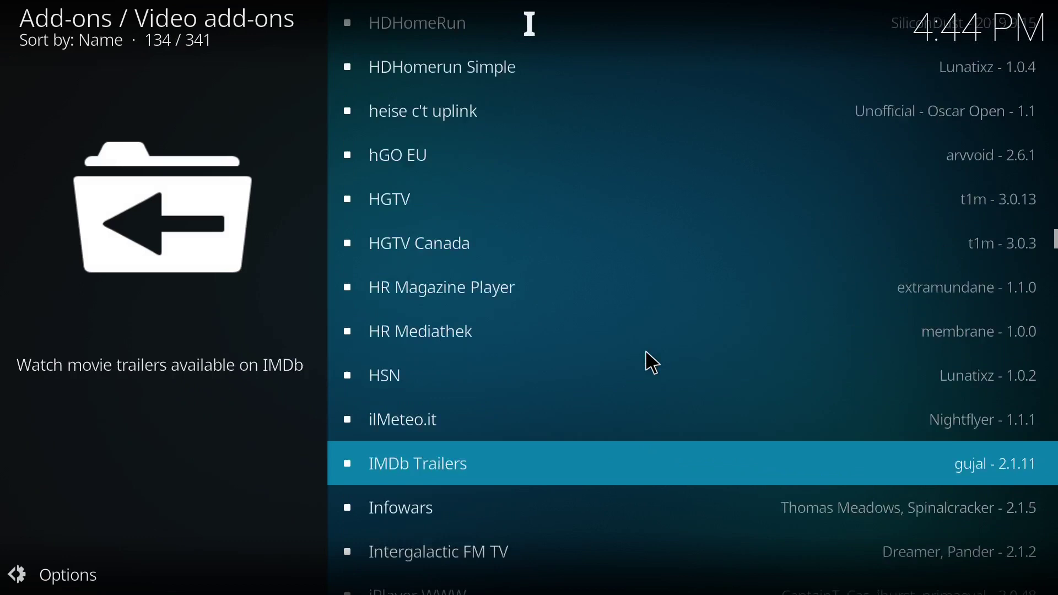
key(Down)
key(Down)
key(Down)
key(Down)
key(Down)
key(Down)
key(Down)
key(Down)
key(Down)
key(Down)
key(Down)
key(Down)
key(Down)
key(Down)
key(Down)
key(Down)
key(Down)
key(Down)
key(Down)
key(Down)
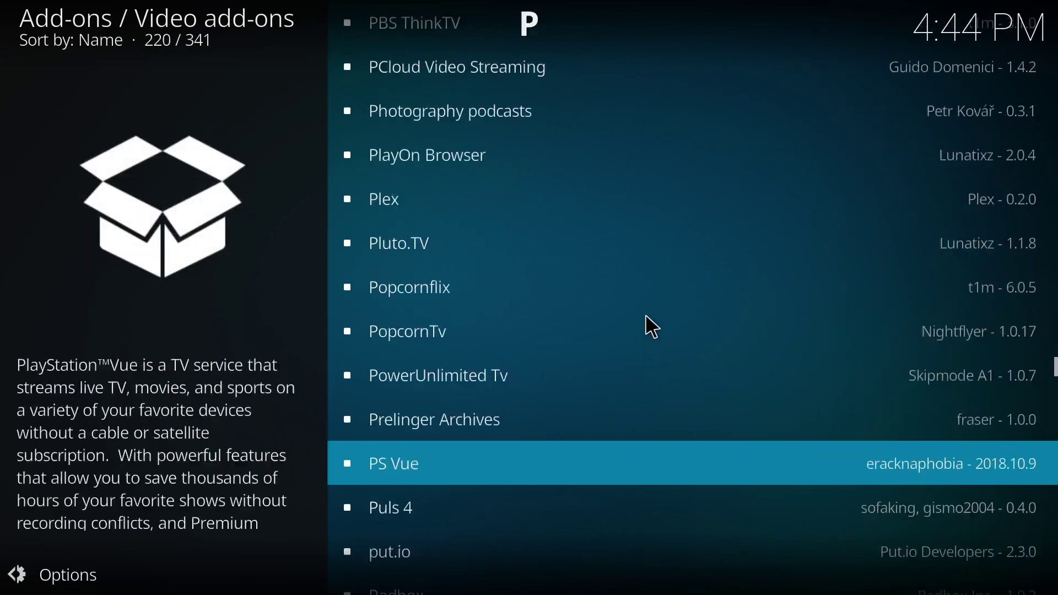
key(Down)
key(Down)
key(Down)
key(Down)
key(Down)
key(Down)
key(Down)
key(Down)
key(Down)
key(Down)
key(Down)
key(Down)
key(Down)
key(Down)
key(Down)
key(Down)
key(Down)
key(Down)
key(Down)
key(Down)
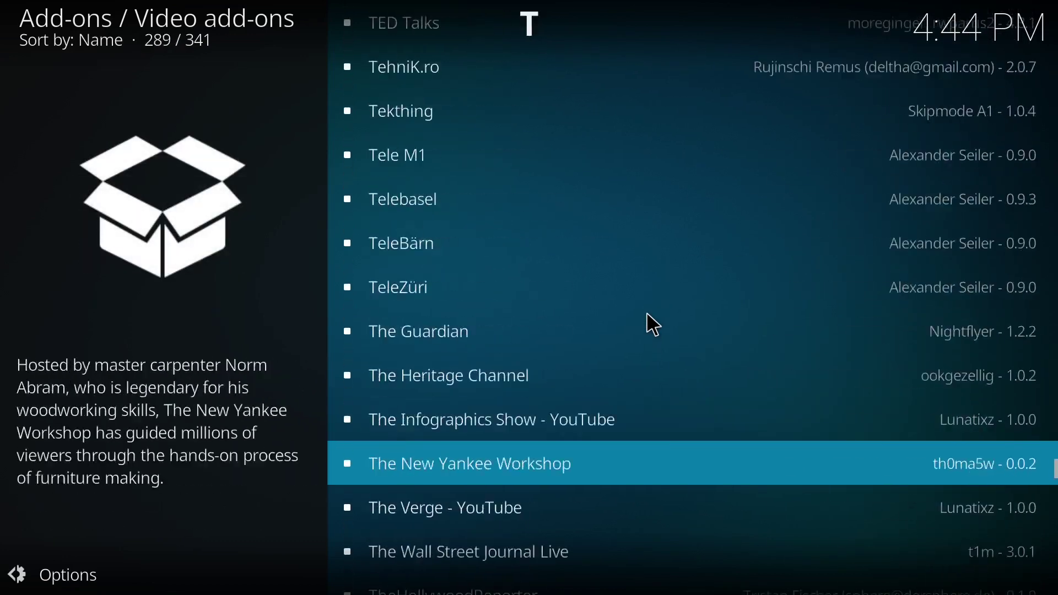
key(Down)
key(Down)
key(Down)
key(Down)
key(Down)
key(Down)
key(Down)
key(Down)
key(Down)
key(Down)
key(Down)
key(Down)
key(Down)
key(Down)
key(Down)
key(Down)
key(Down)
key(Down)
key(Down)
key(Down)
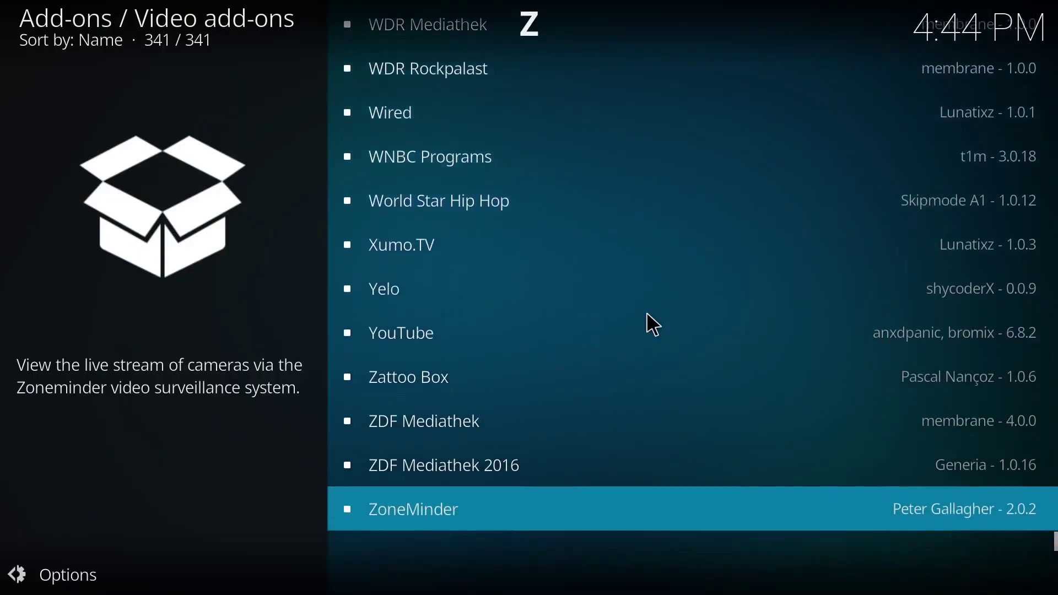
click(449, 336)
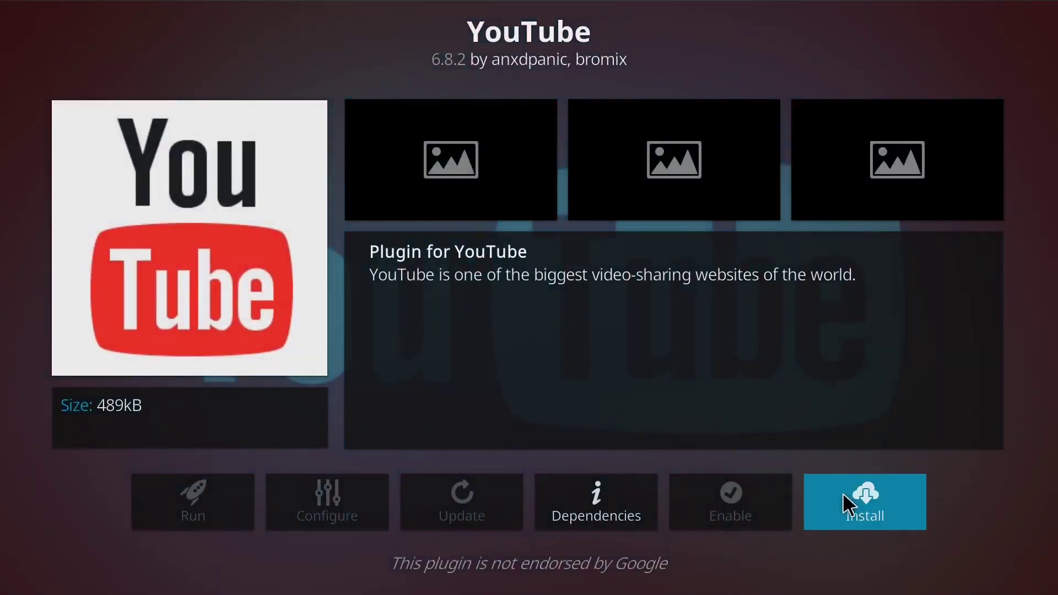
Step: Install YouTube with its required modules six, urllib3, idna and requests, then return to Add-ons
click(849, 502)
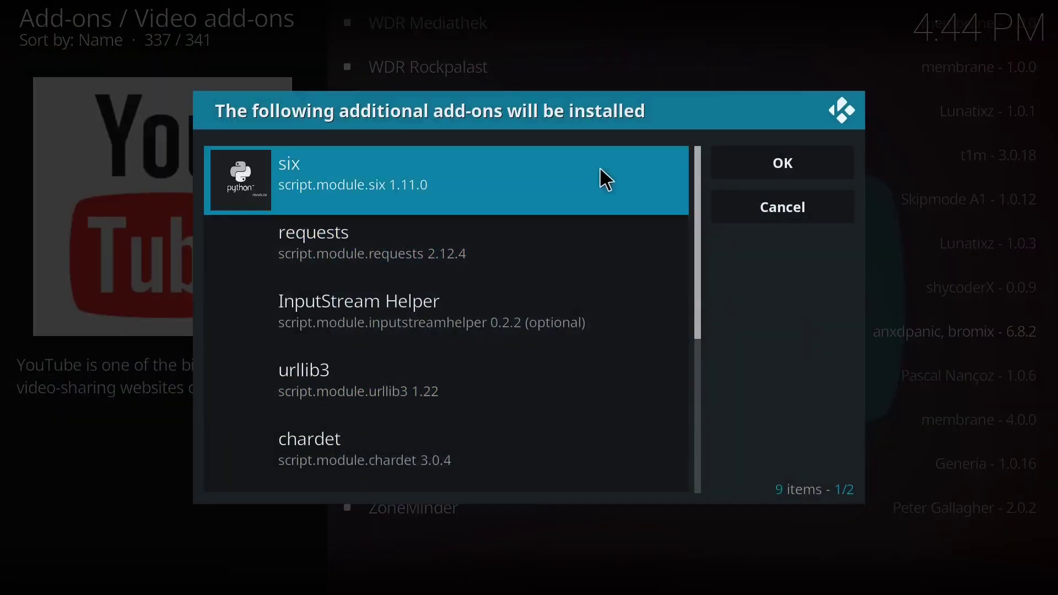
click(772, 152)
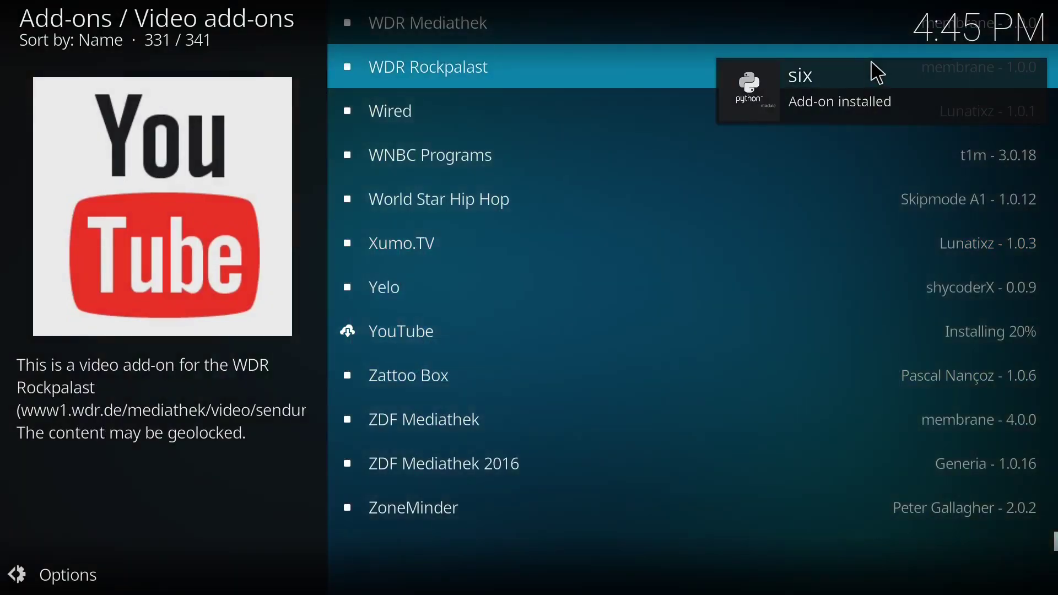
click(860, 84)
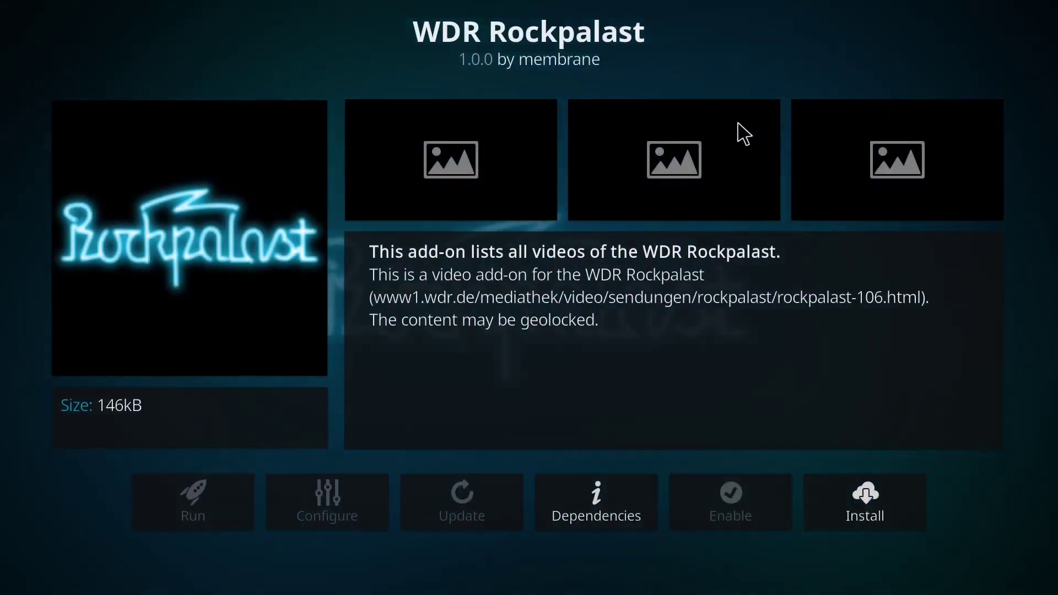
key(BackSpace)
key(BackSpace)
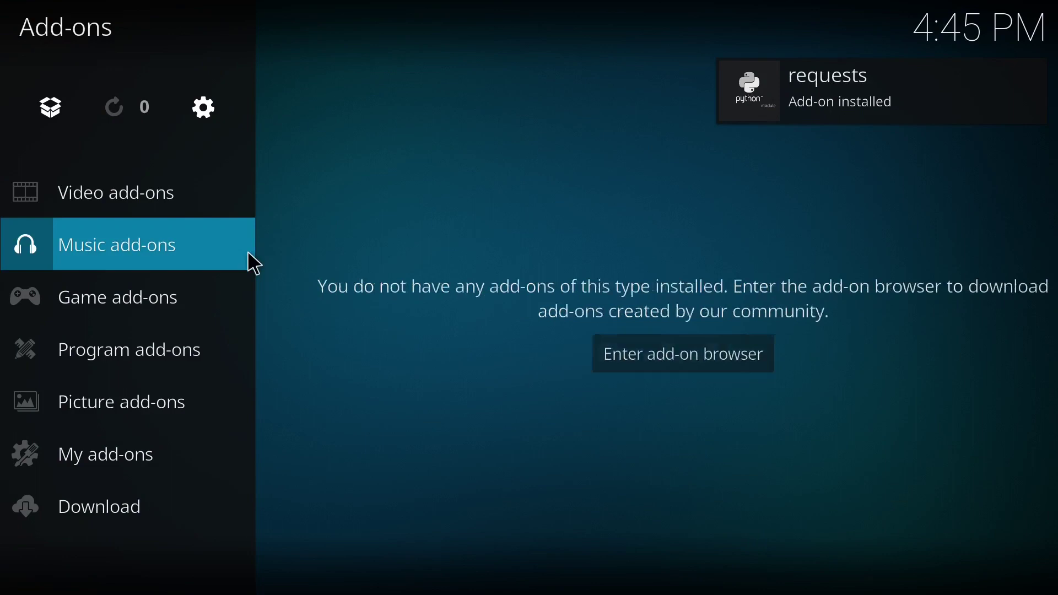
Step: Launch the YouTube video add-on and accept the setup wizard's language and region step
mouse_move(204, 216)
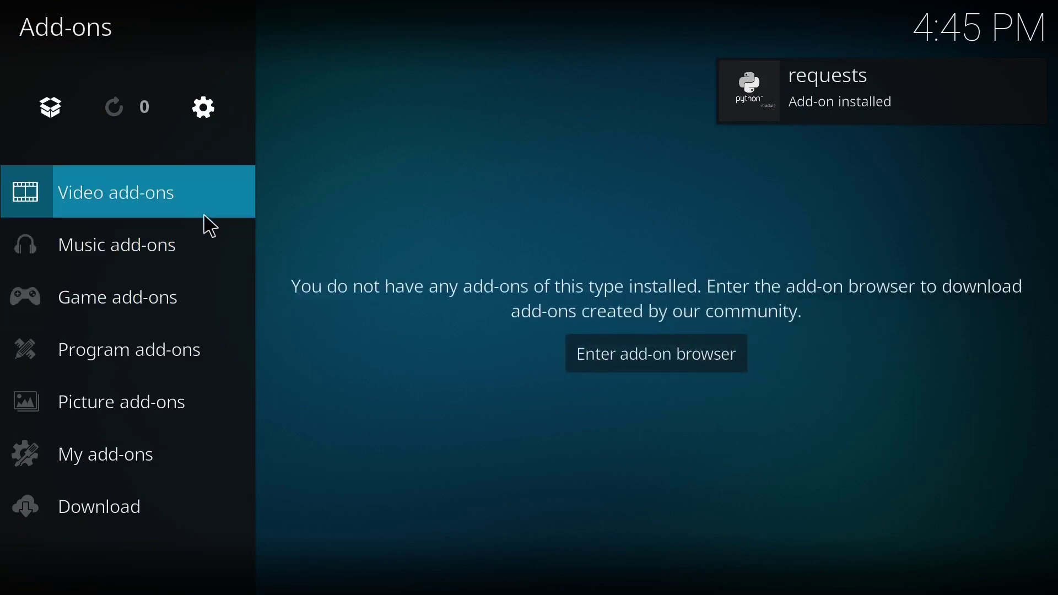
click(204, 216)
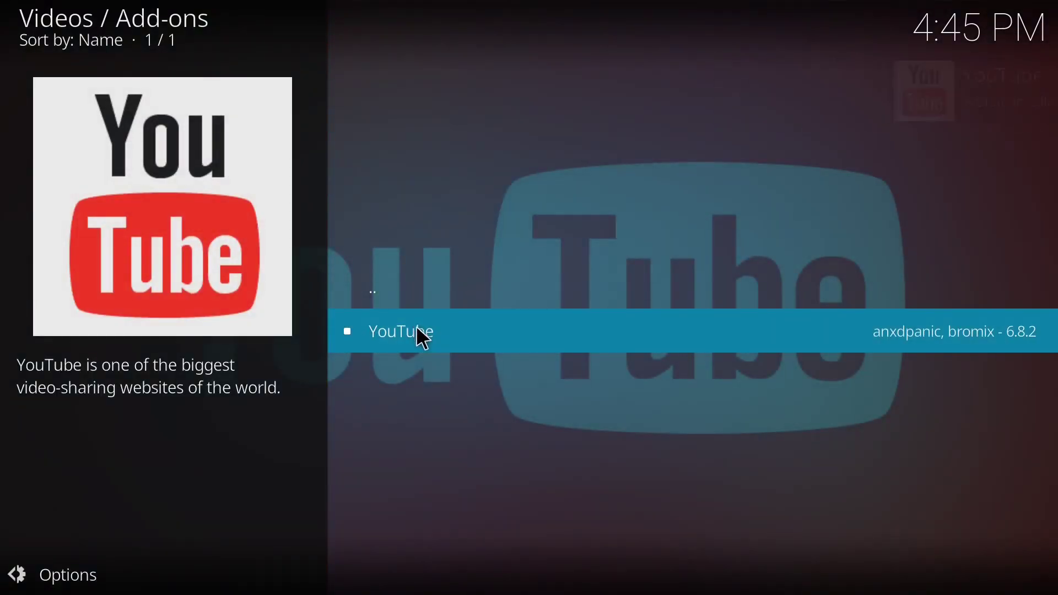
click(417, 329)
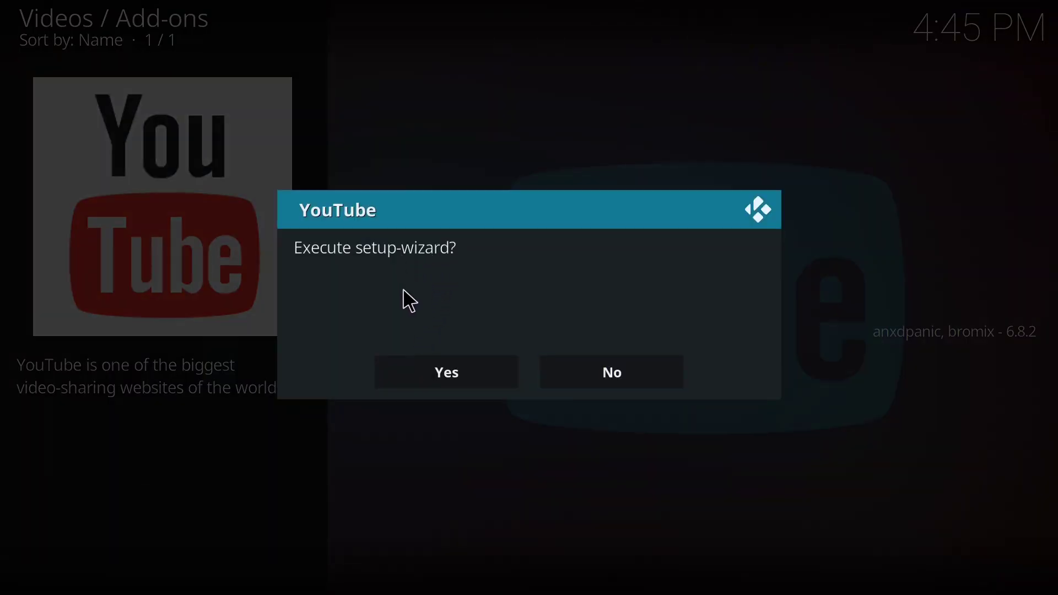
click(425, 364)
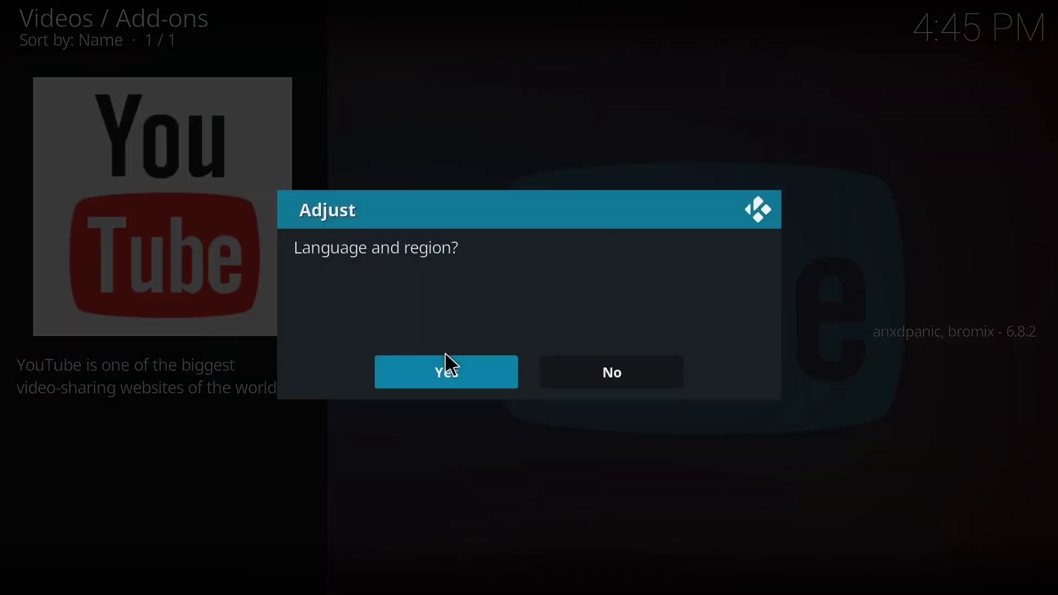
click(451, 378)
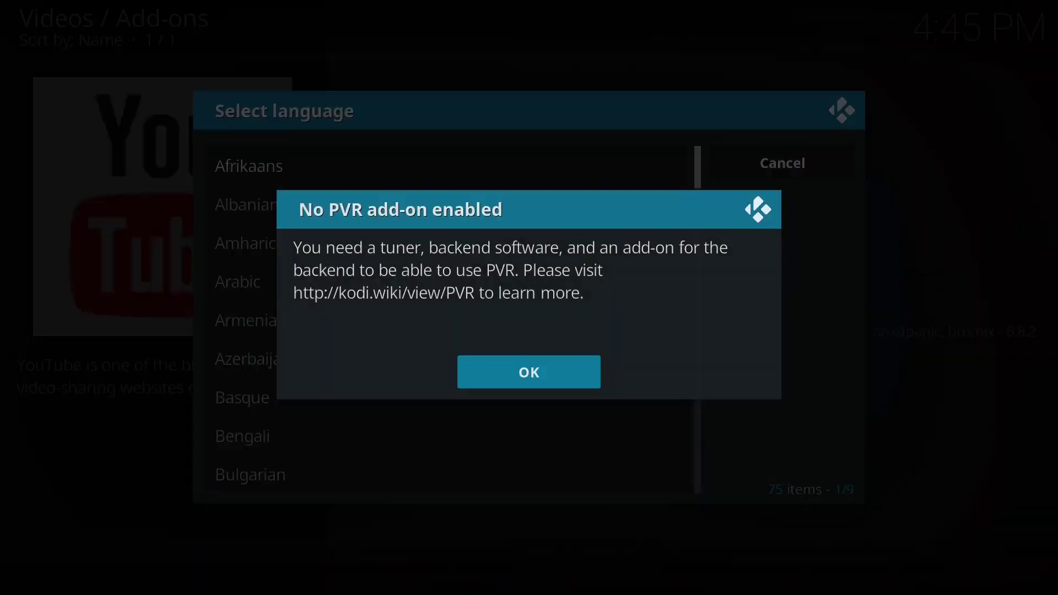
Step: Choose the add-on language, set the region to Germany, and allow geolocation
click(510, 374)
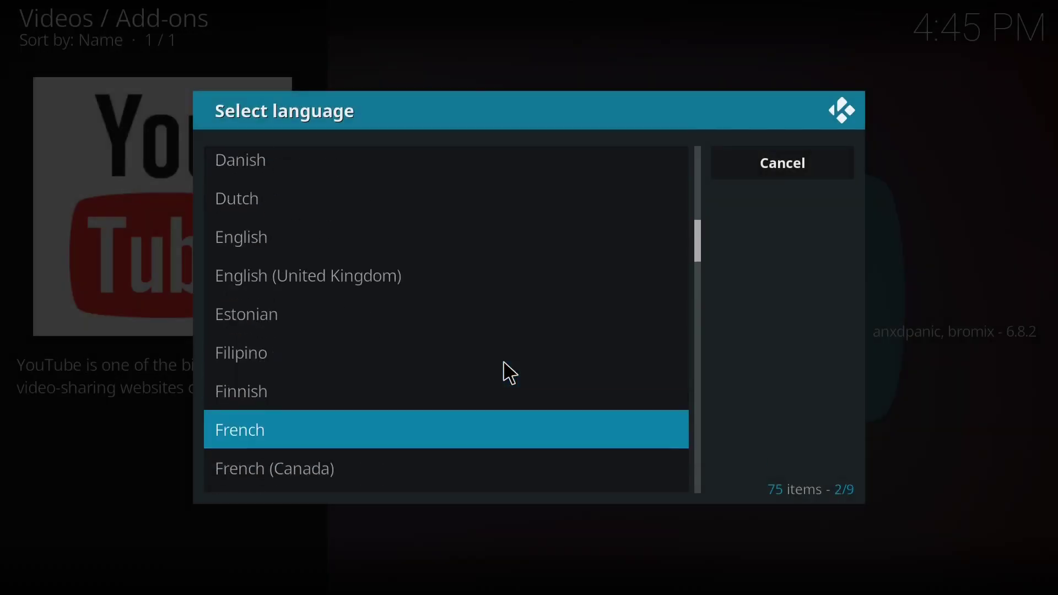
click(543, 190)
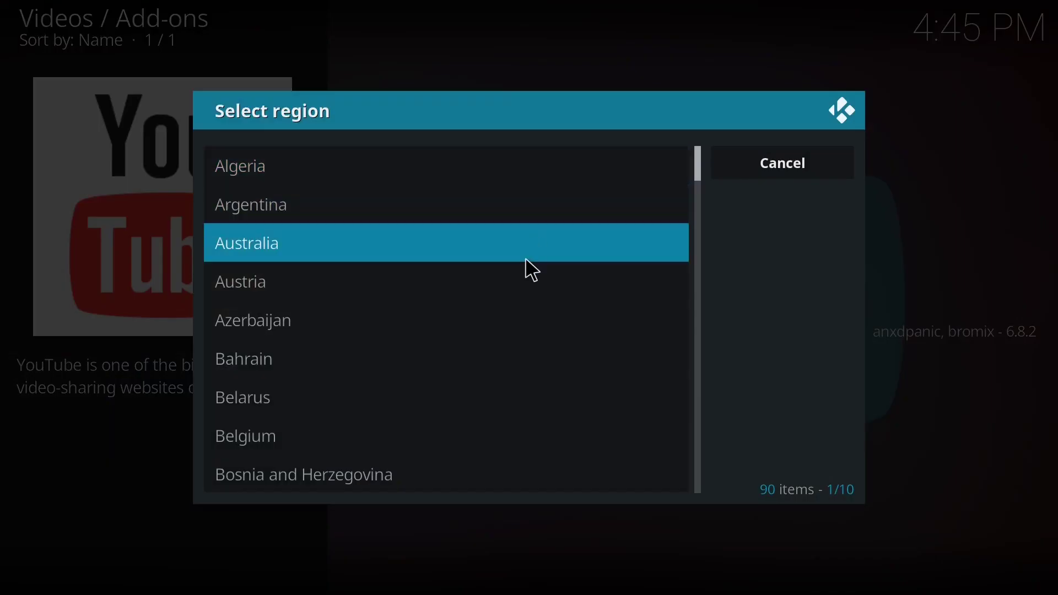
scroll(525, 258, down, 16)
scroll(525, 259, down, 2)
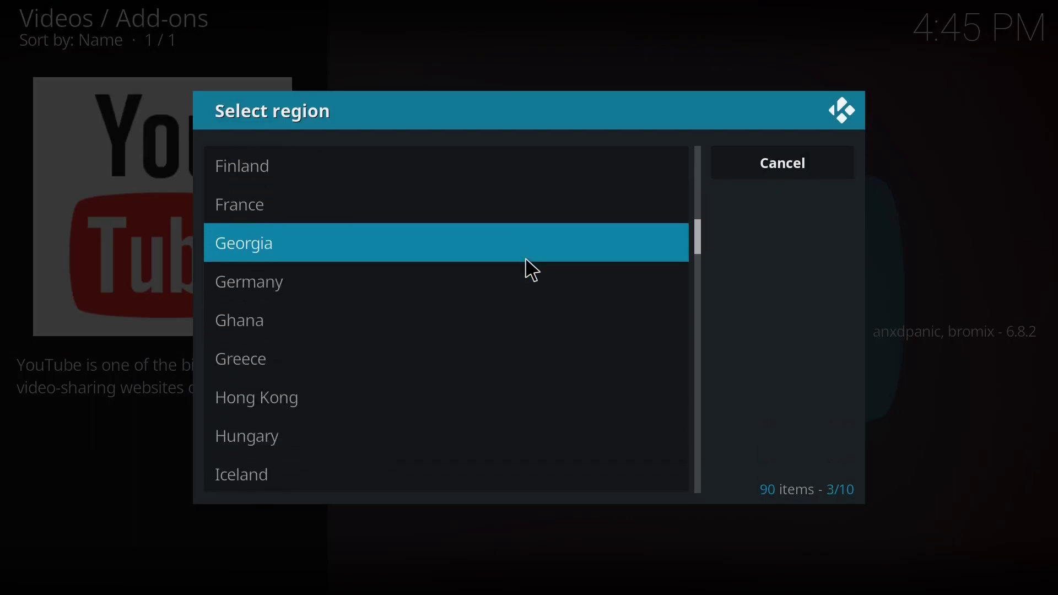
click(522, 272)
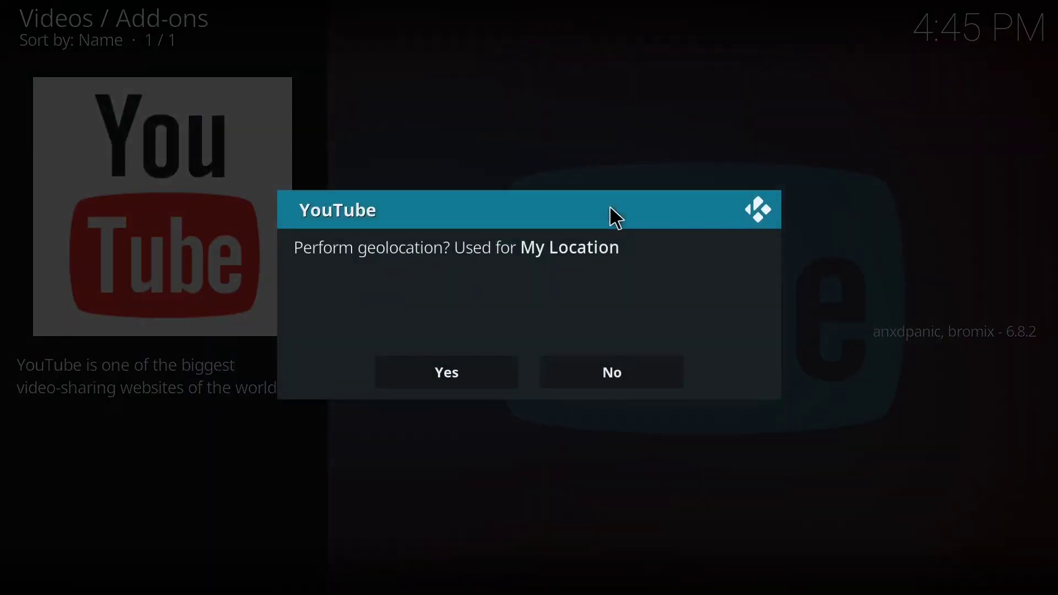
click(447, 374)
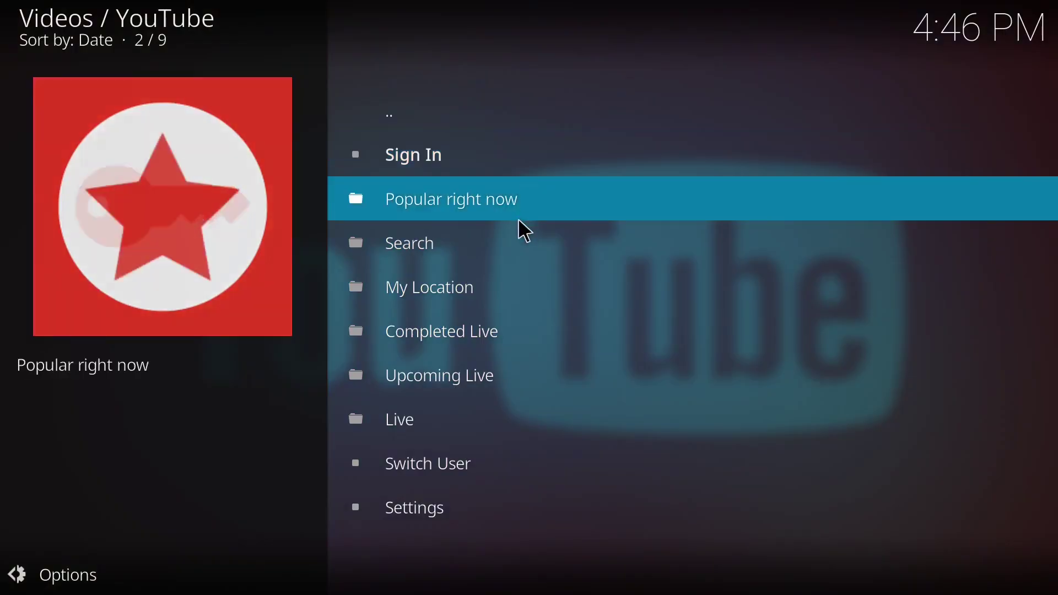
Step: Search YouTube in Kodi for 'ineclabs'
click(524, 248)
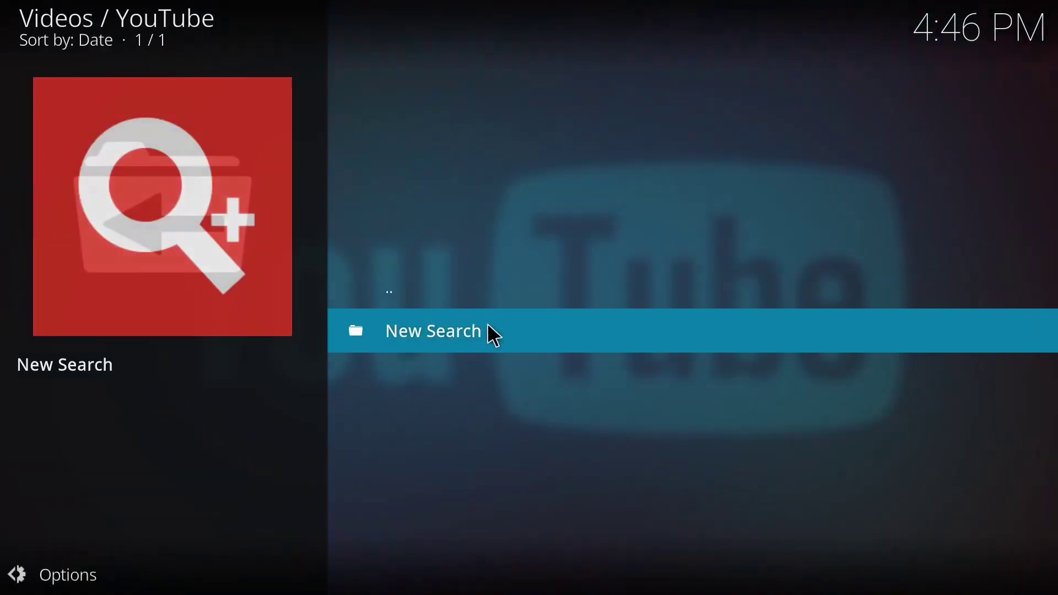
click(494, 335)
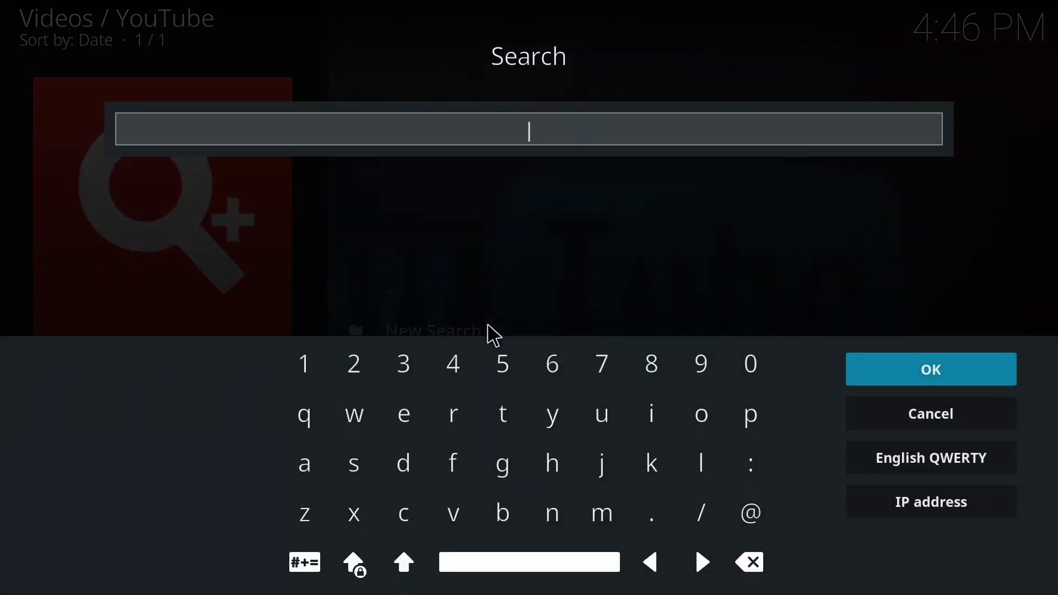
text(ineclabs)
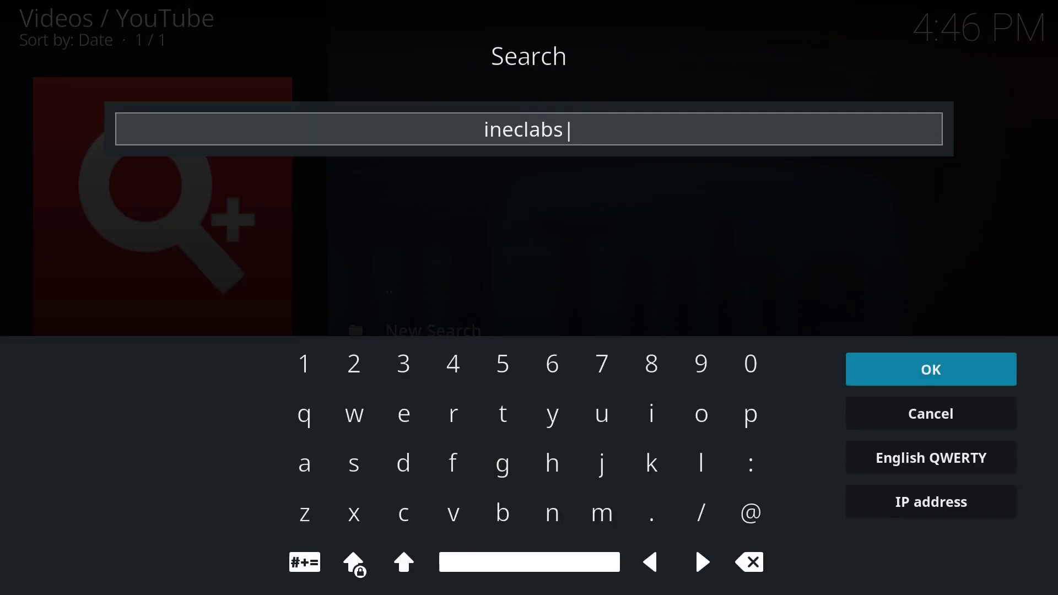
click(911, 373)
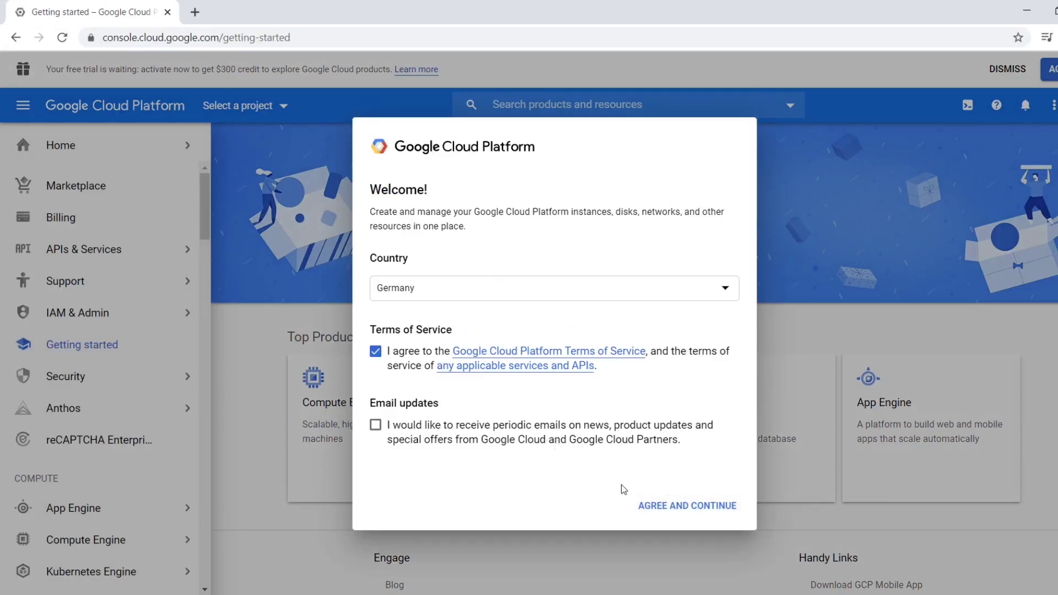
Step: Agree to the Google Cloud terms of service with country Germany
click(676, 512)
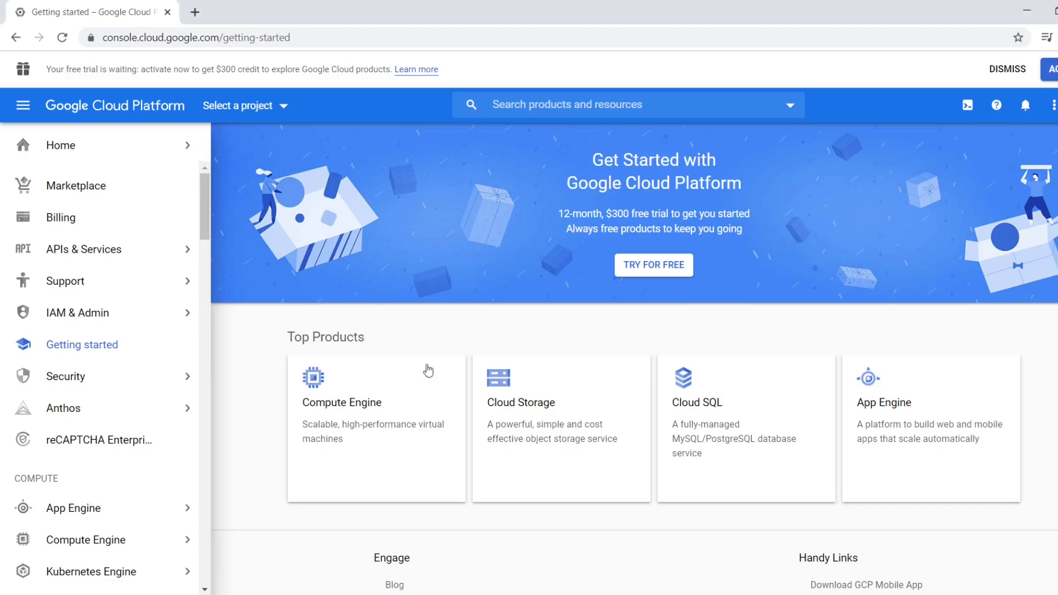
Step: Create the Google Cloud project 'Kodiutube' and open its Home dashboard
click(283, 108)
drag(283, 108, 727, 130)
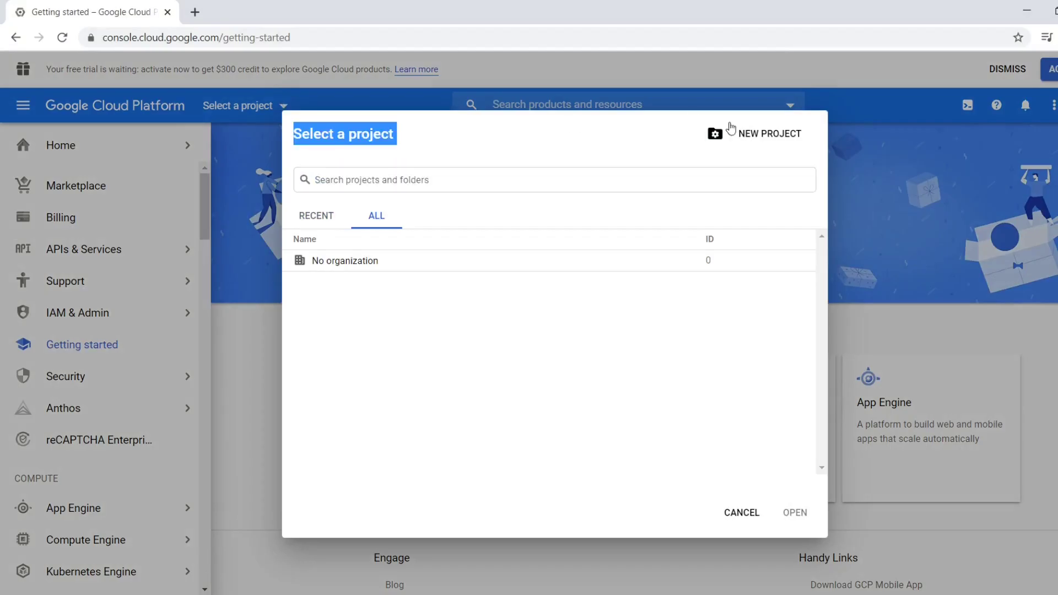
key(Escape)
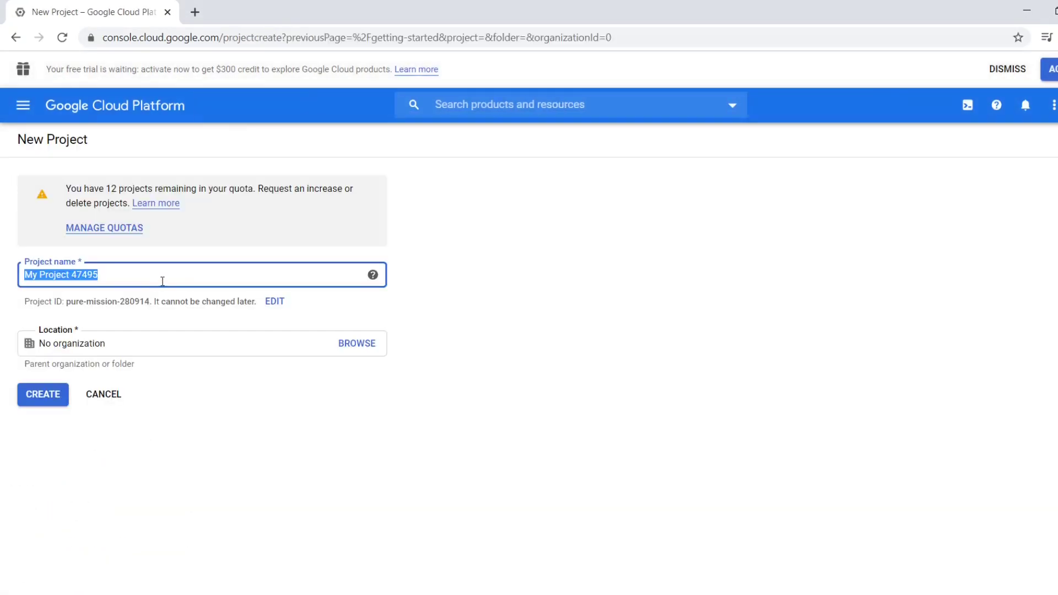
text(Kodiclube)
click(48, 394)
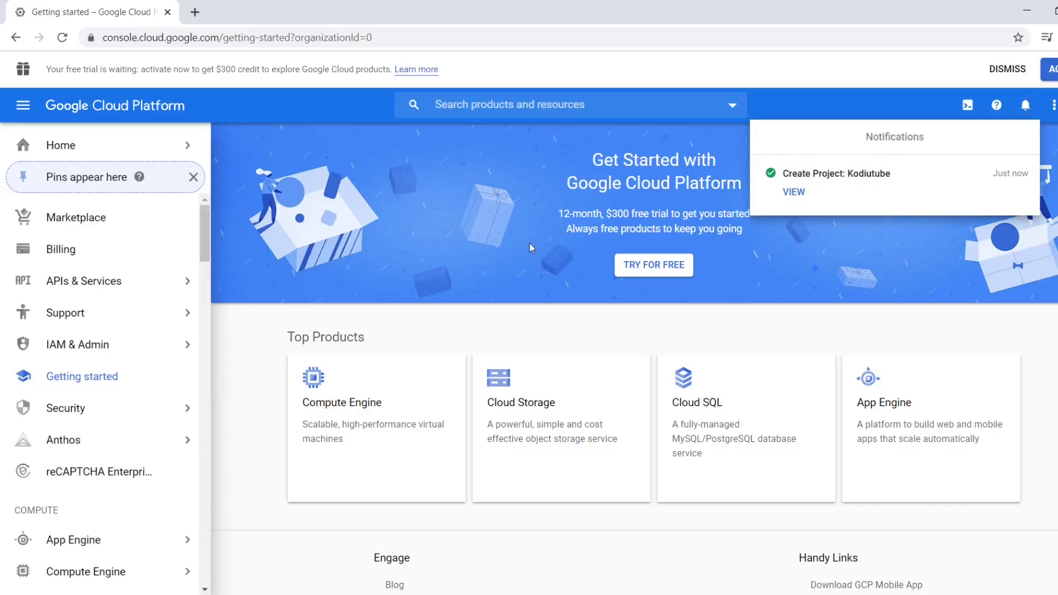
click(794, 194)
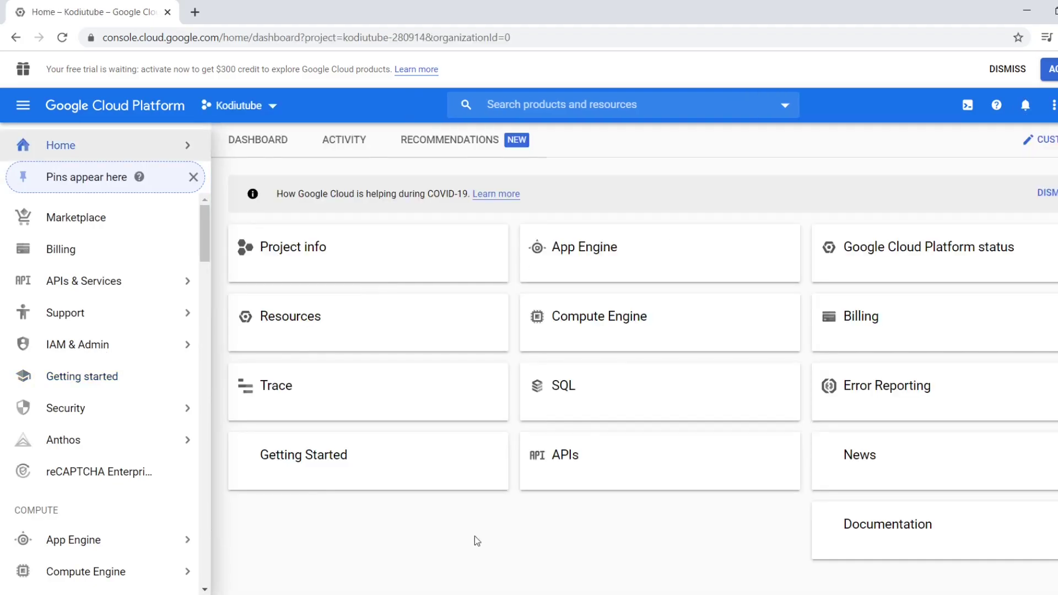
Step: Enable YouTube Data API v3 from the API Library and start creating credentials for it
click(23, 105)
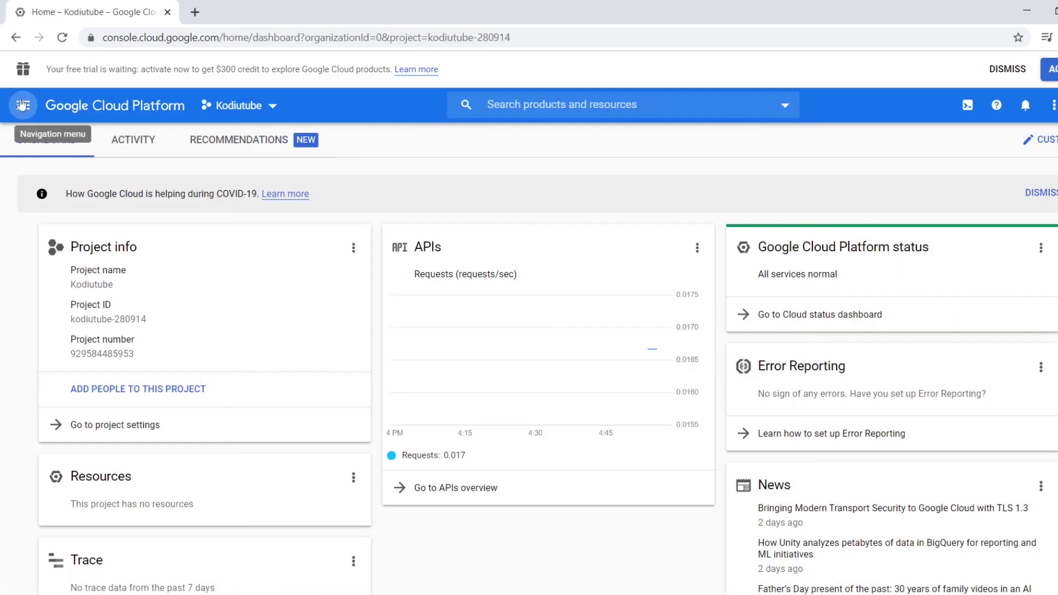
click(31, 113)
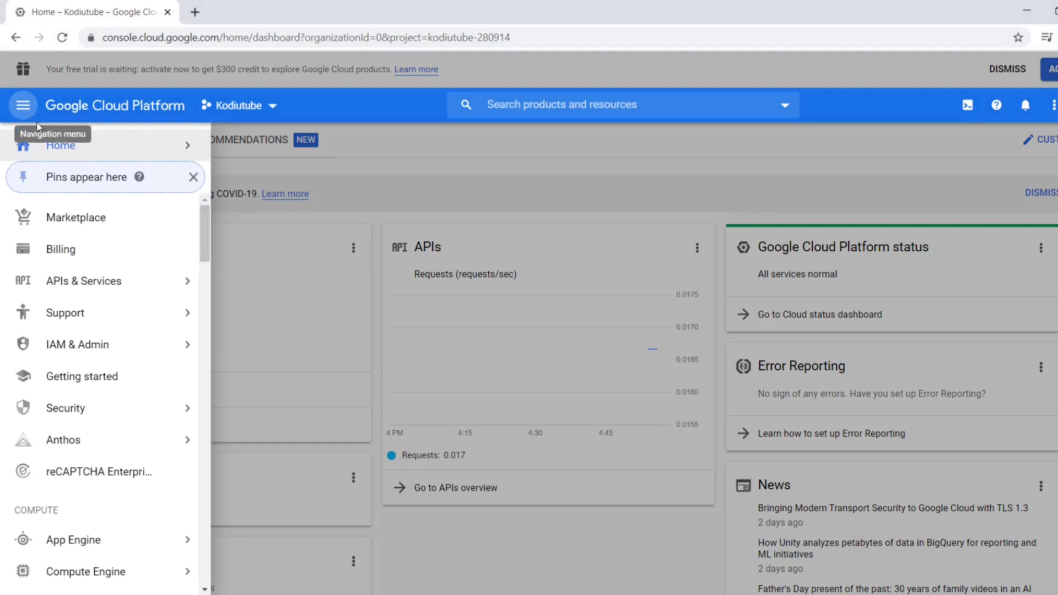
mouse_move(102, 289)
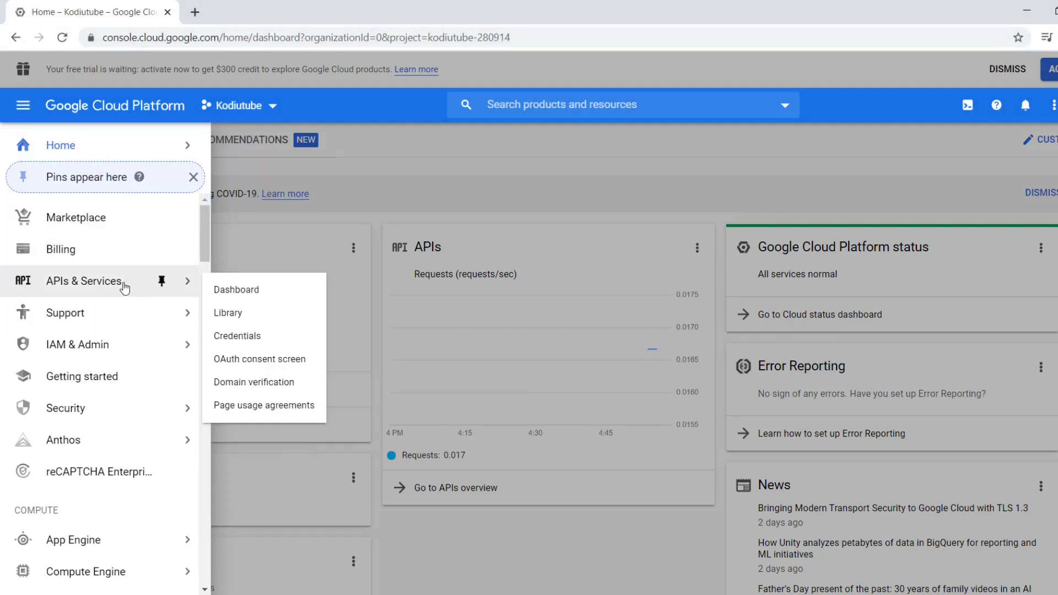
click(242, 320)
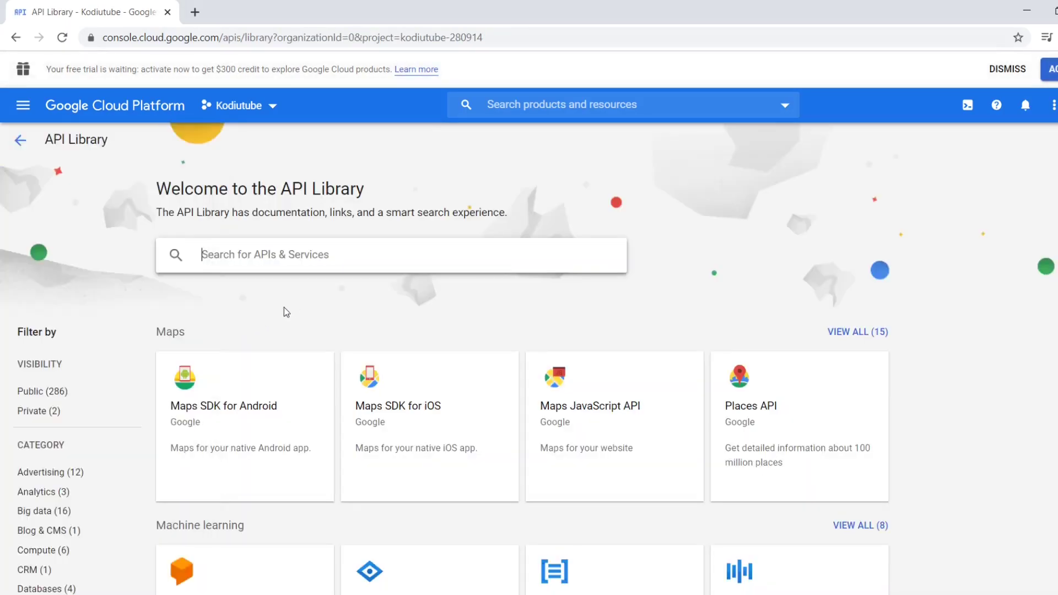
scroll(244, 361, down, 10)
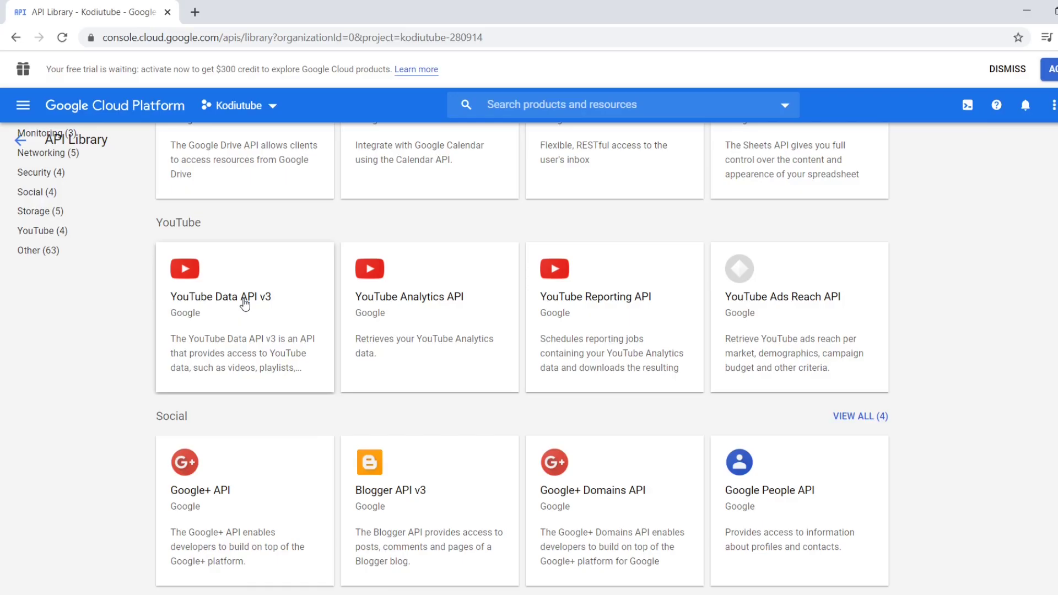
click(245, 305)
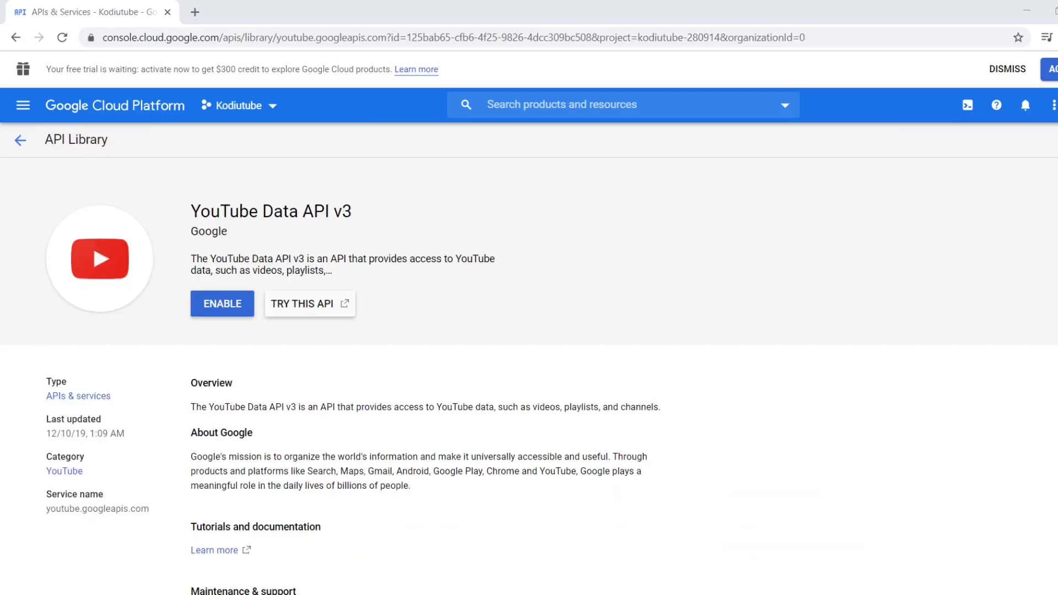
click(235, 312)
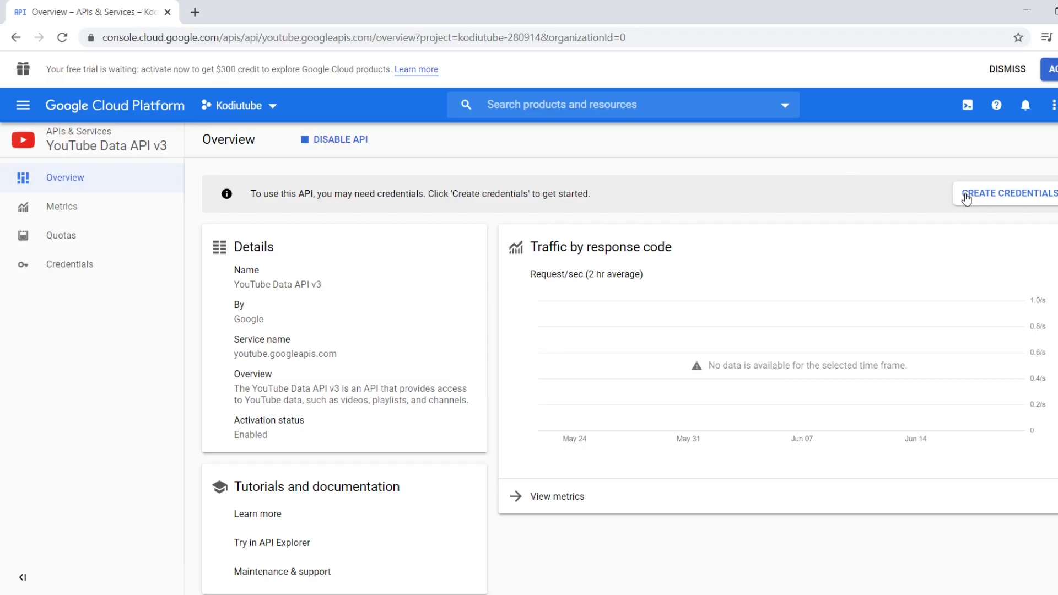
click(966, 198)
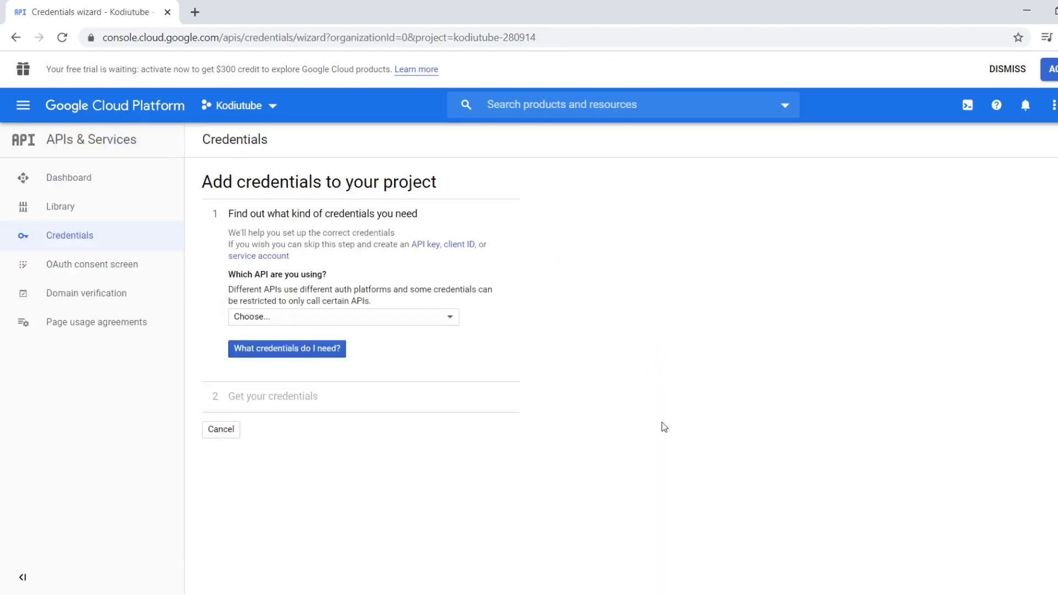
Step: Request YouTube Data API v3 credentials for Other UI accessing user data
click(358, 317)
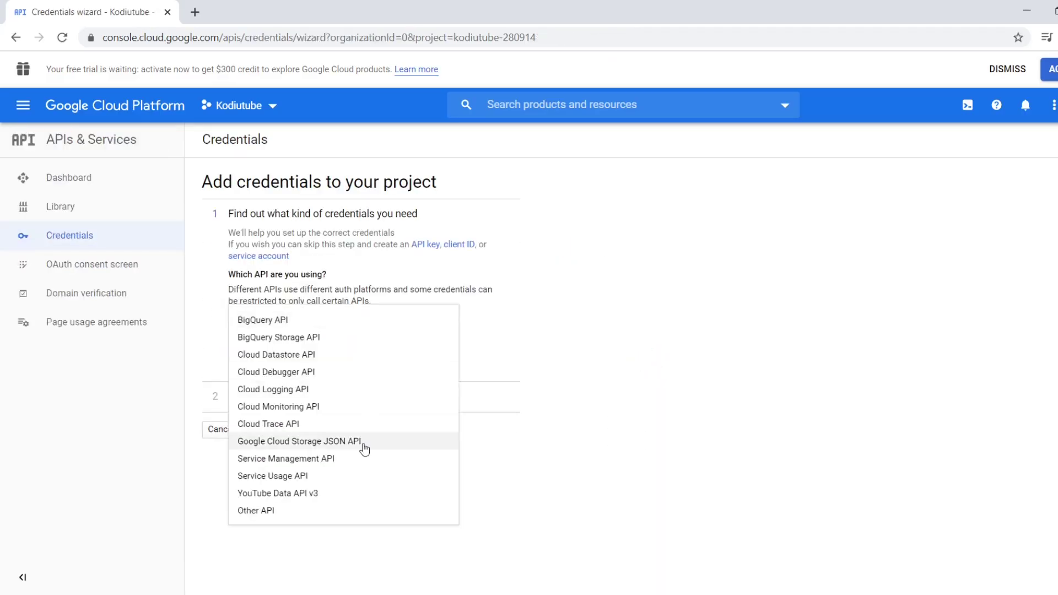
click(359, 498)
click(316, 392)
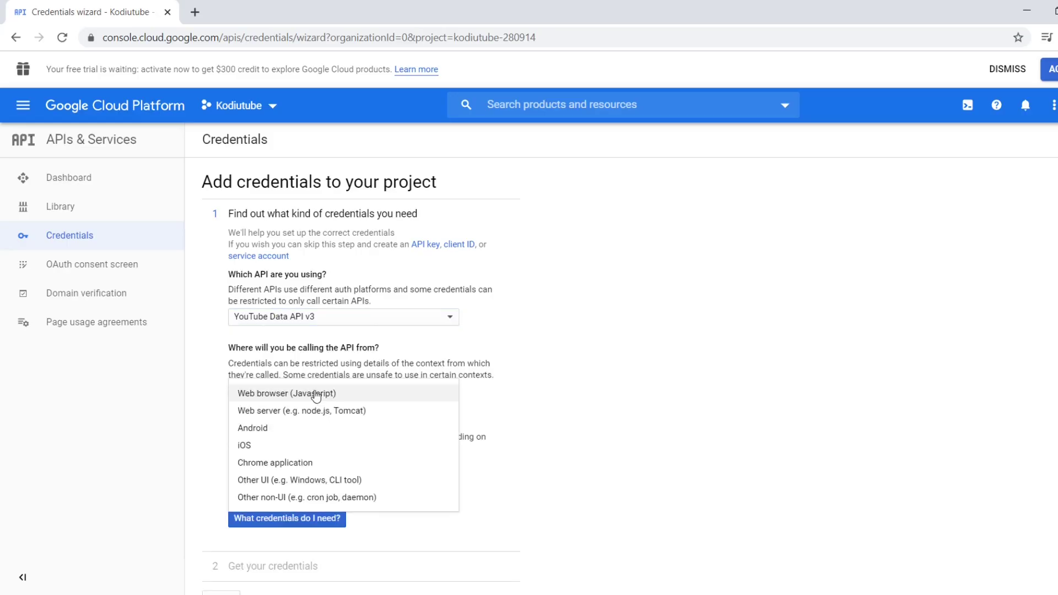
click(400, 484)
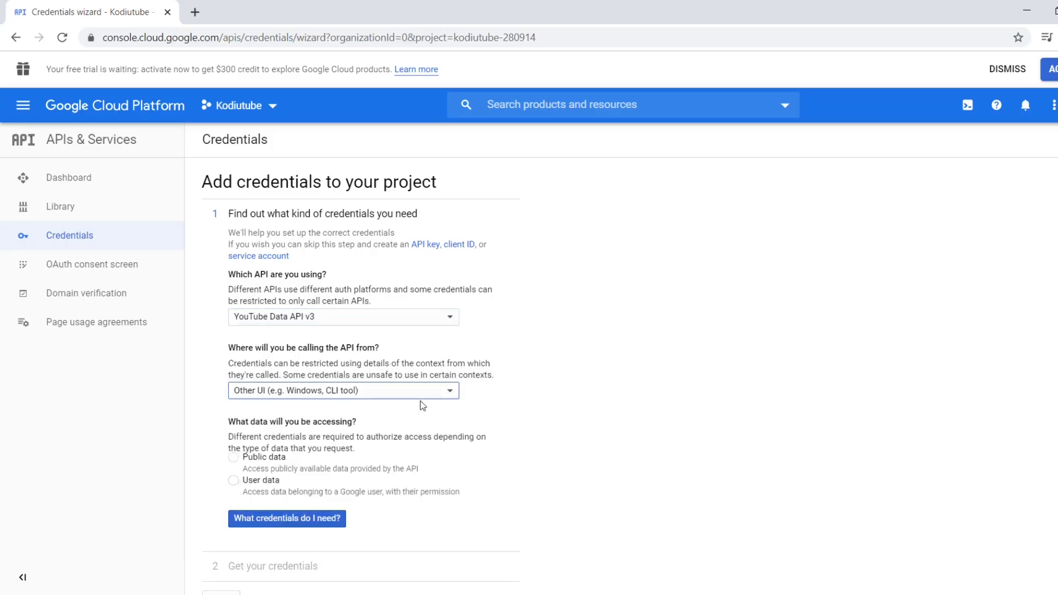
click(233, 480)
click(278, 518)
click(663, 394)
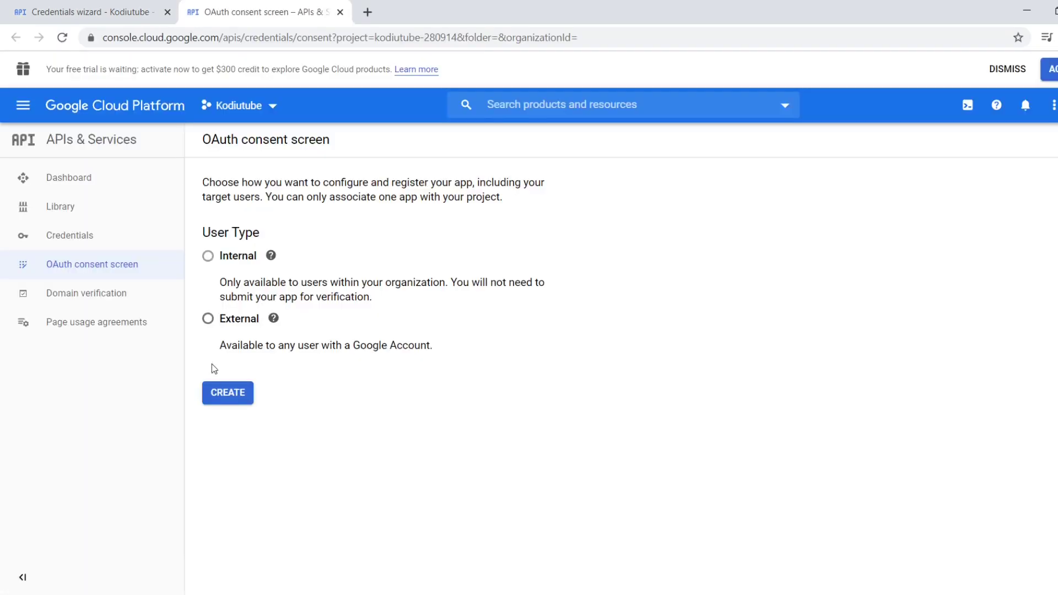
Step: Save an External OAuth consent screen with application name 'Yutubeoath'
click(210, 324)
click(244, 392)
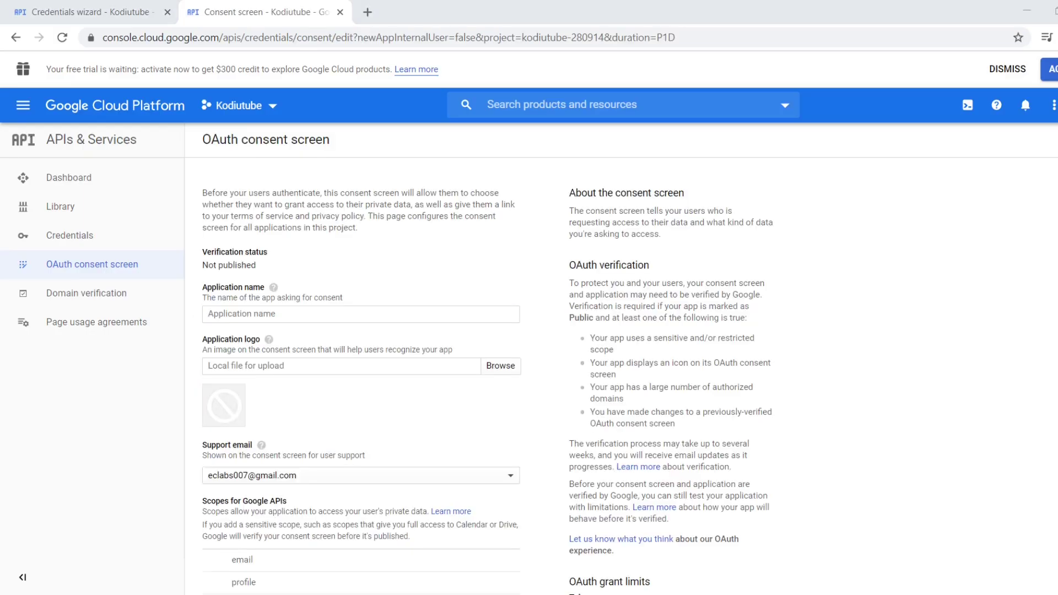
click(382, 312)
text(Yutubeoath)
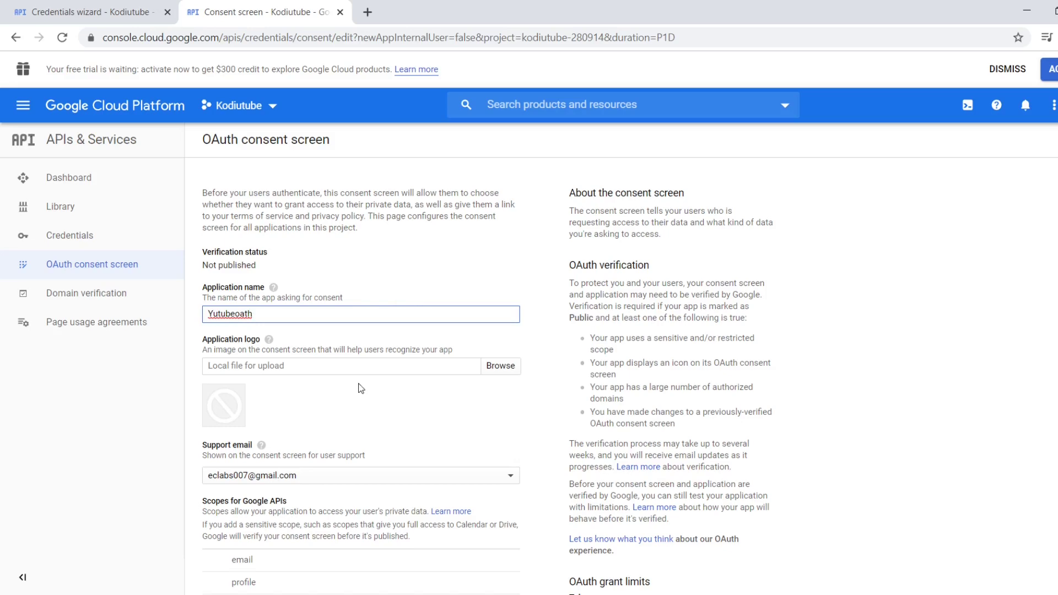
scroll(360, 389, down, 7)
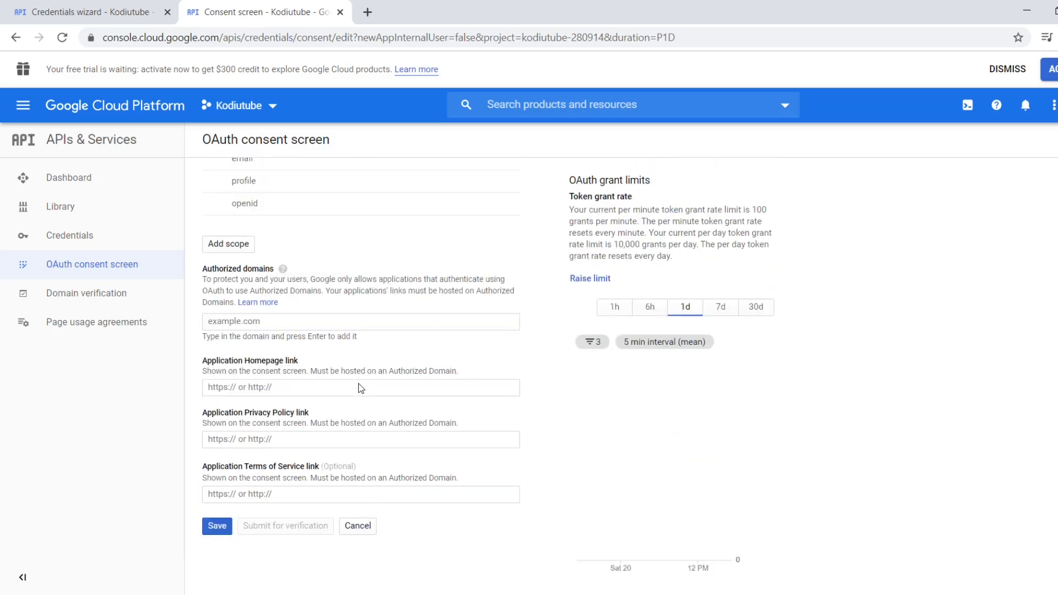
click(215, 528)
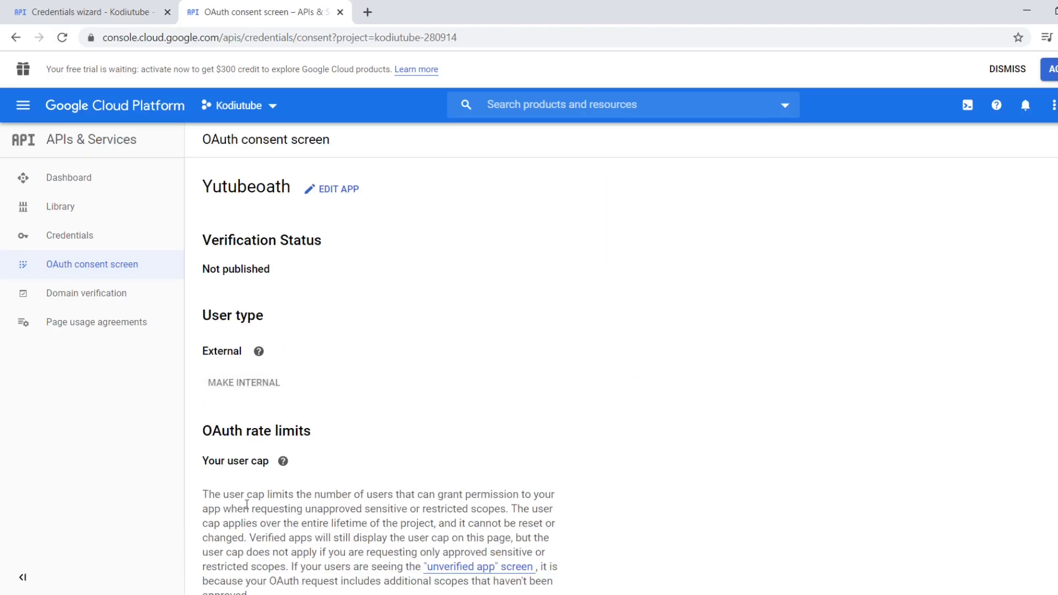
click(131, 241)
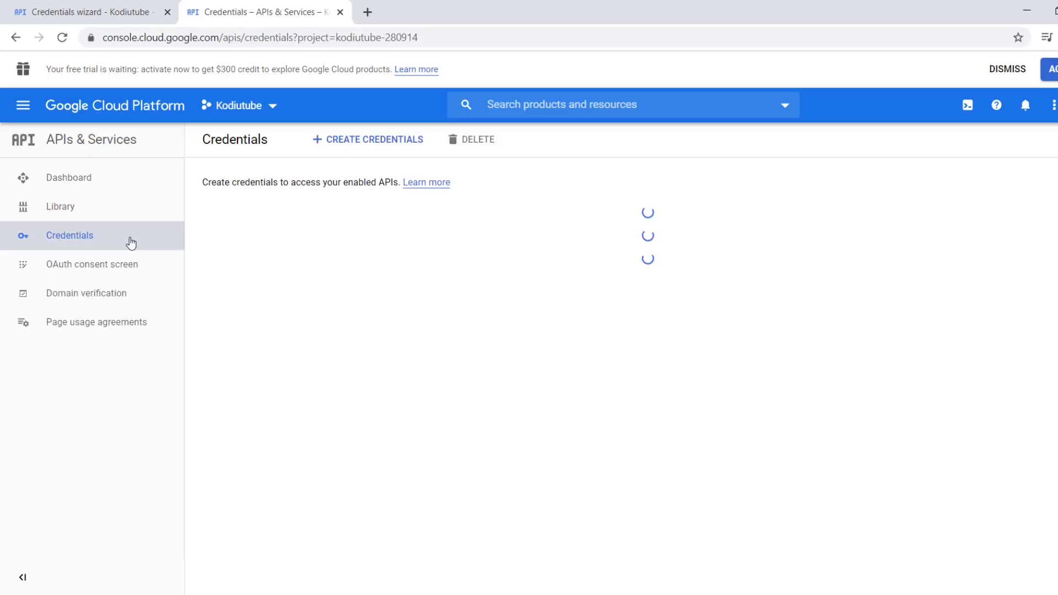
Step: Create OAuth client ID 'TV client 1' of type TVs and Limited Input devices
click(382, 145)
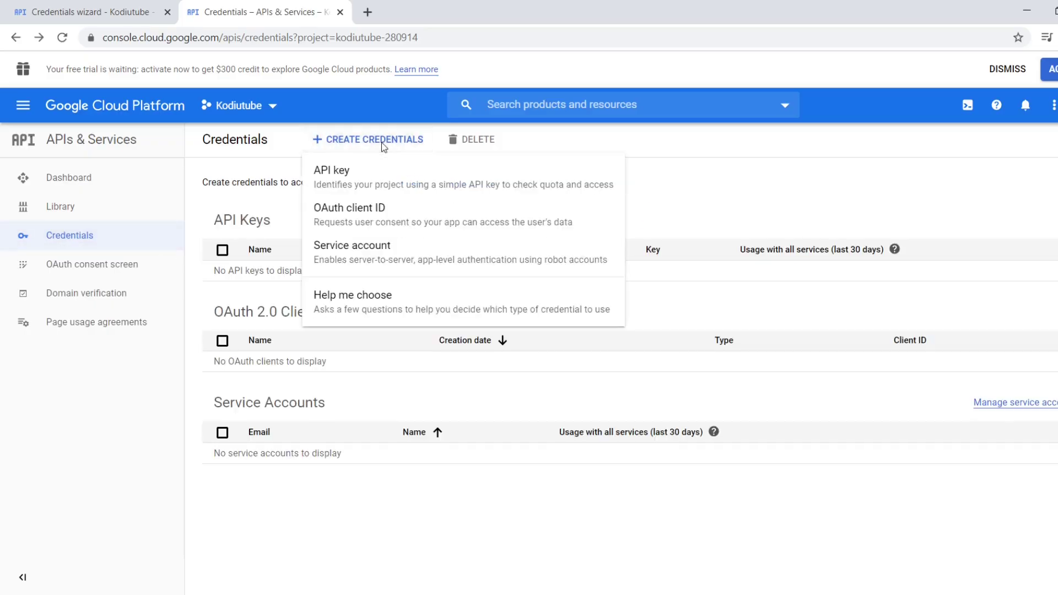
click(391, 220)
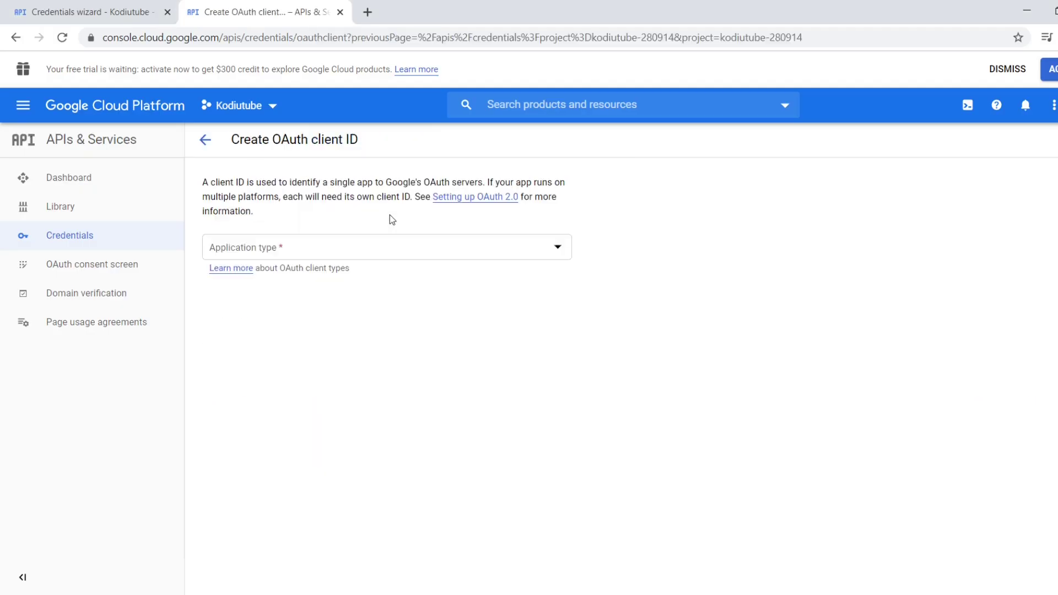
click(527, 250)
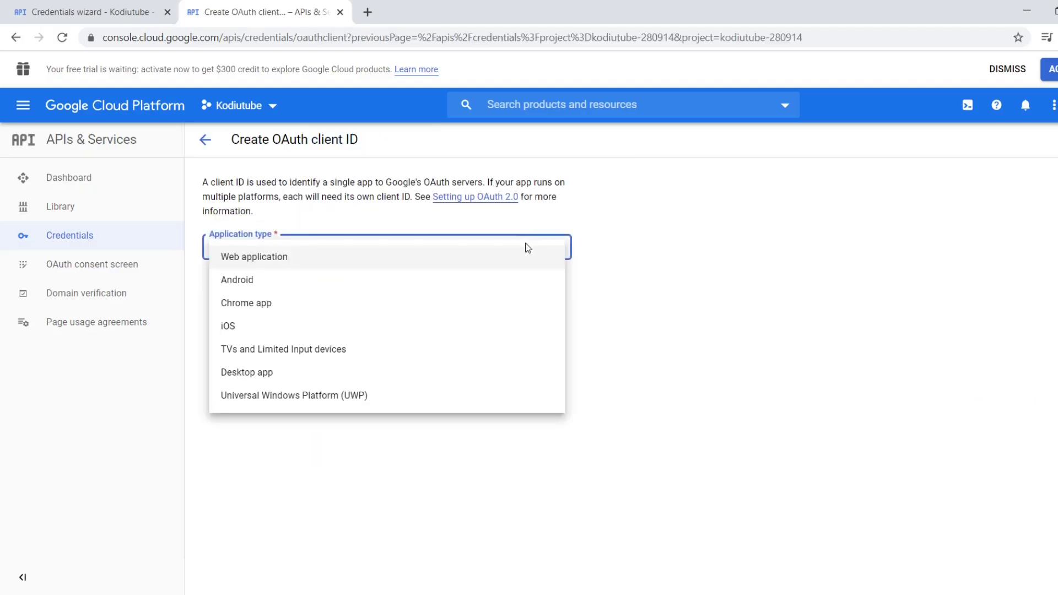
click(463, 350)
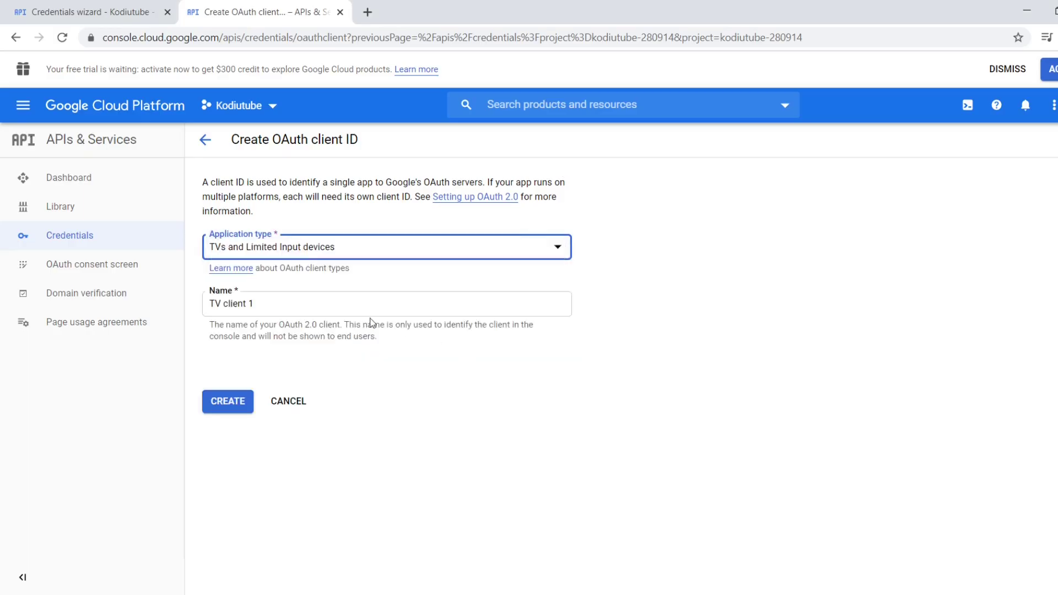
click(234, 403)
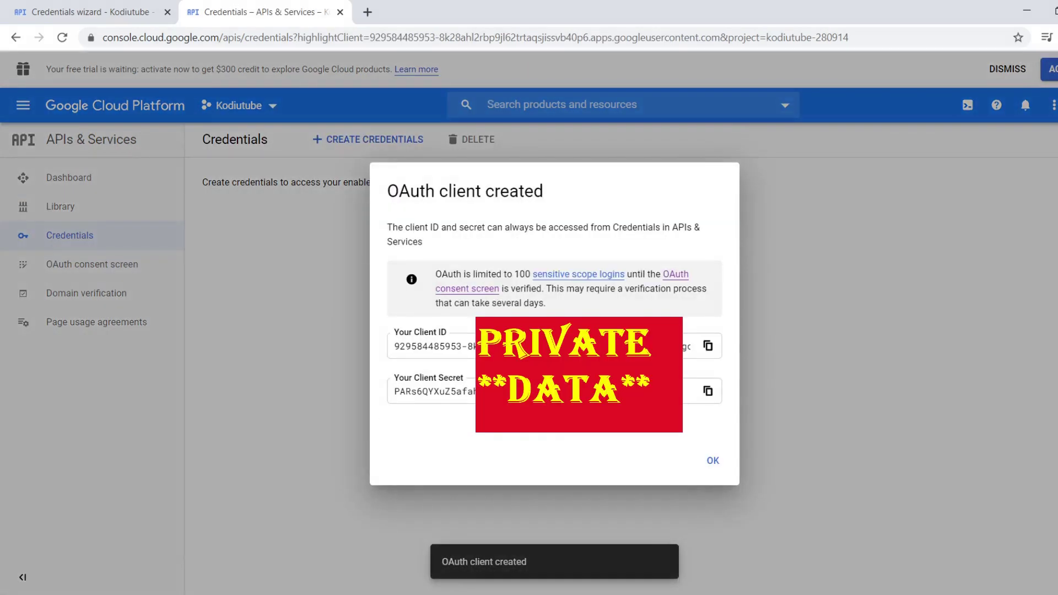
click(713, 461)
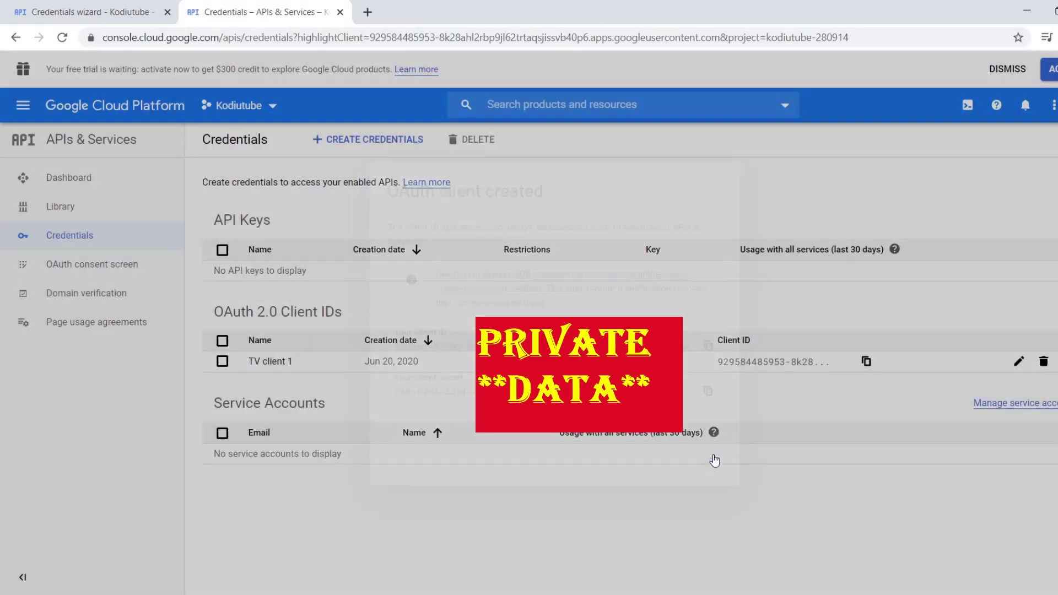
Step: Create a new API key under the project's credentials and dismiss the confirmation
click(355, 148)
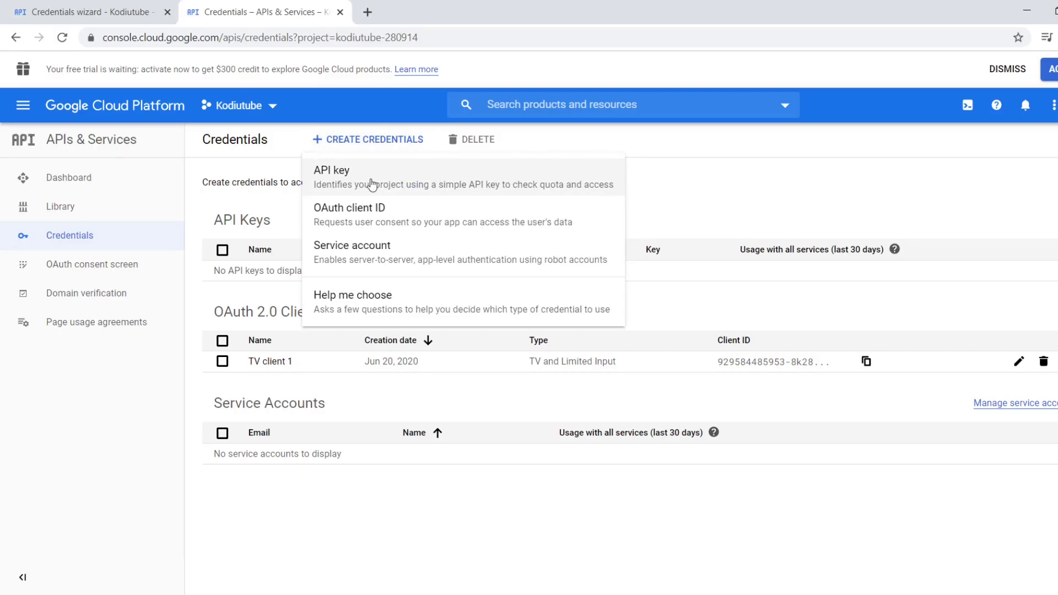
click(371, 184)
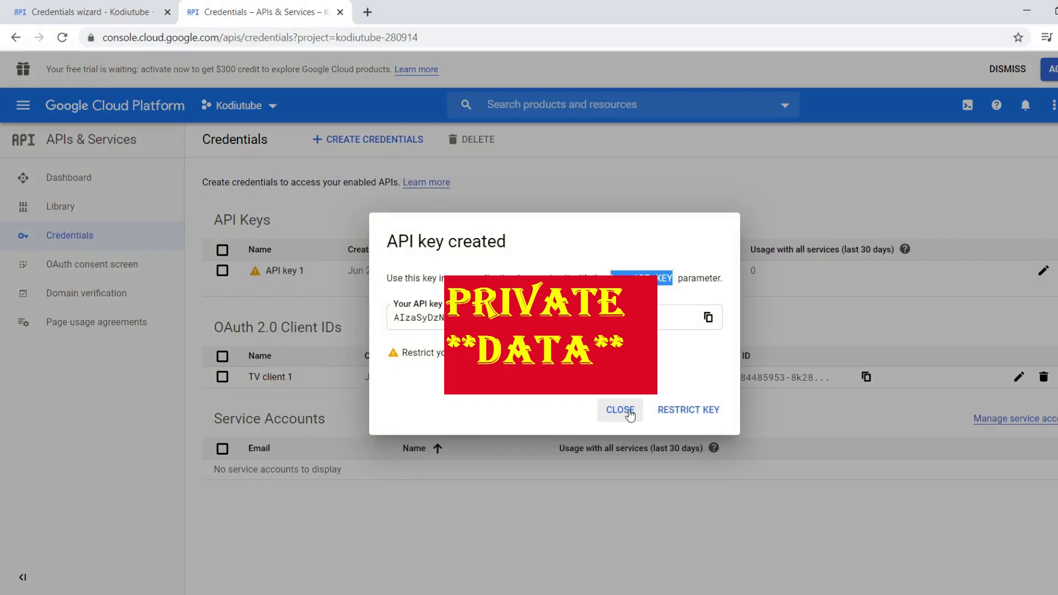
click(629, 413)
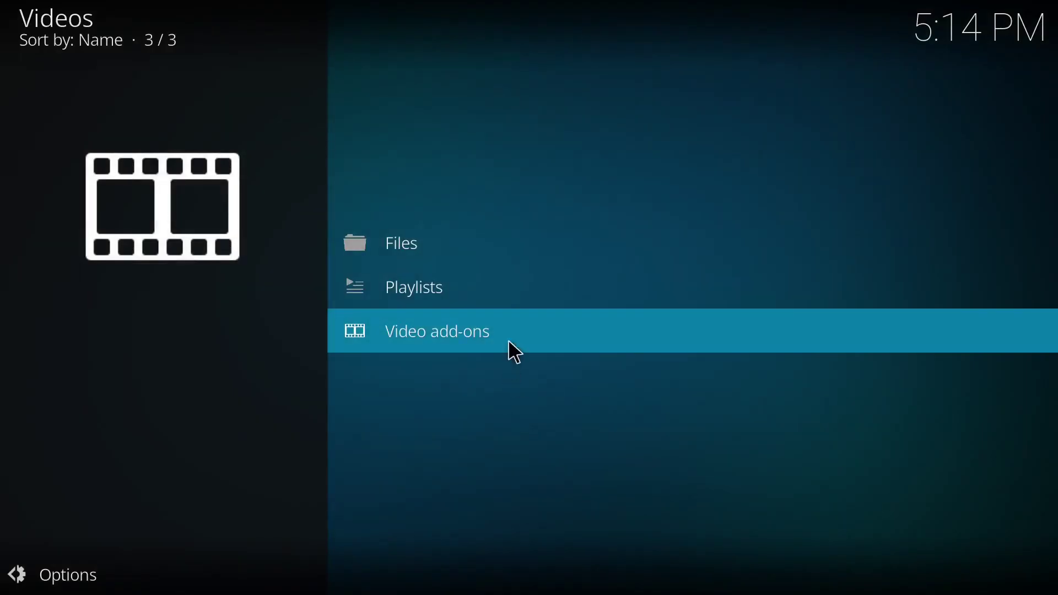
Step: Open the YouTube video add-on's settings and begin editing its API Key value
click(508, 343)
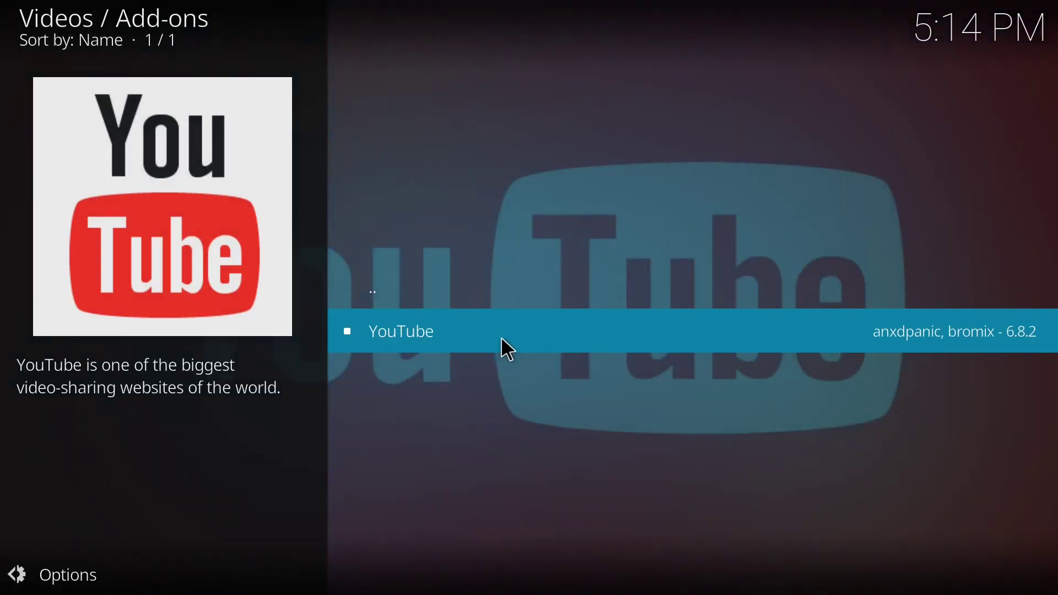
right_click(502, 340)
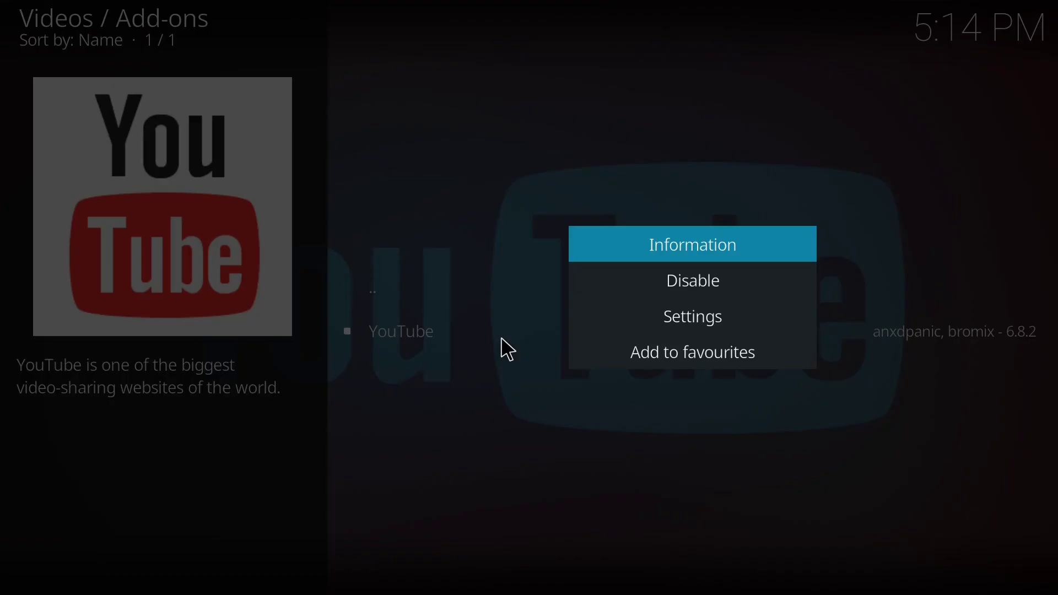
click(636, 331)
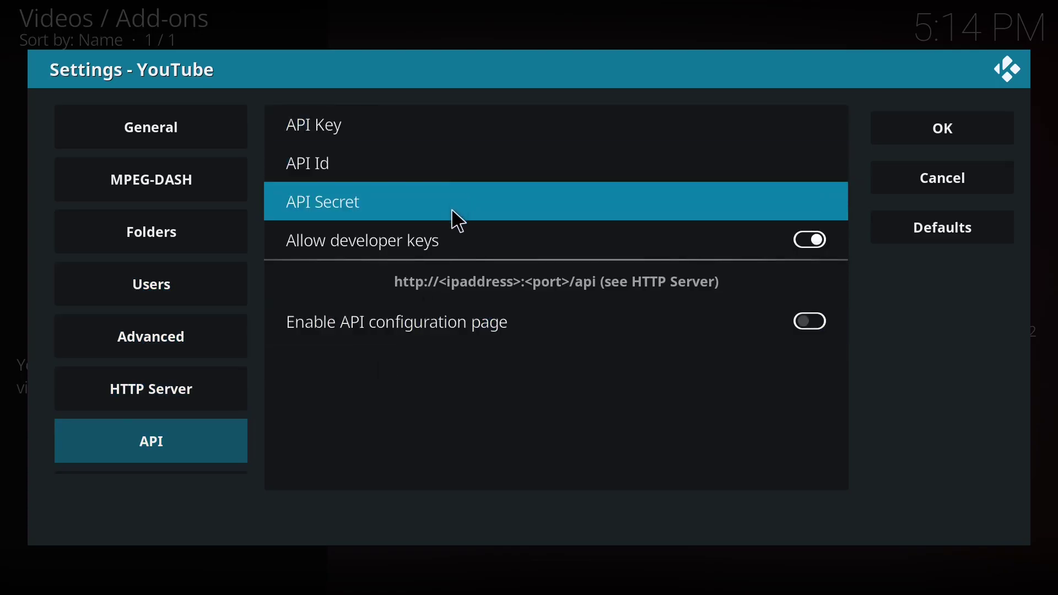
click(470, 124)
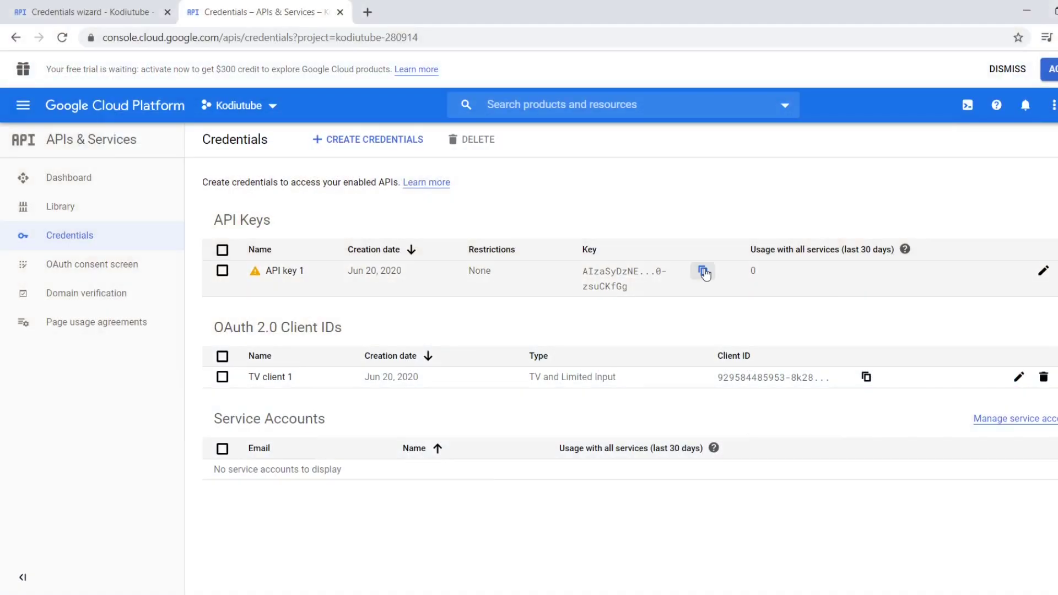
Step: Paste the copied Google Cloud API key into the YouTube add-on's API Key setting
click(704, 272)
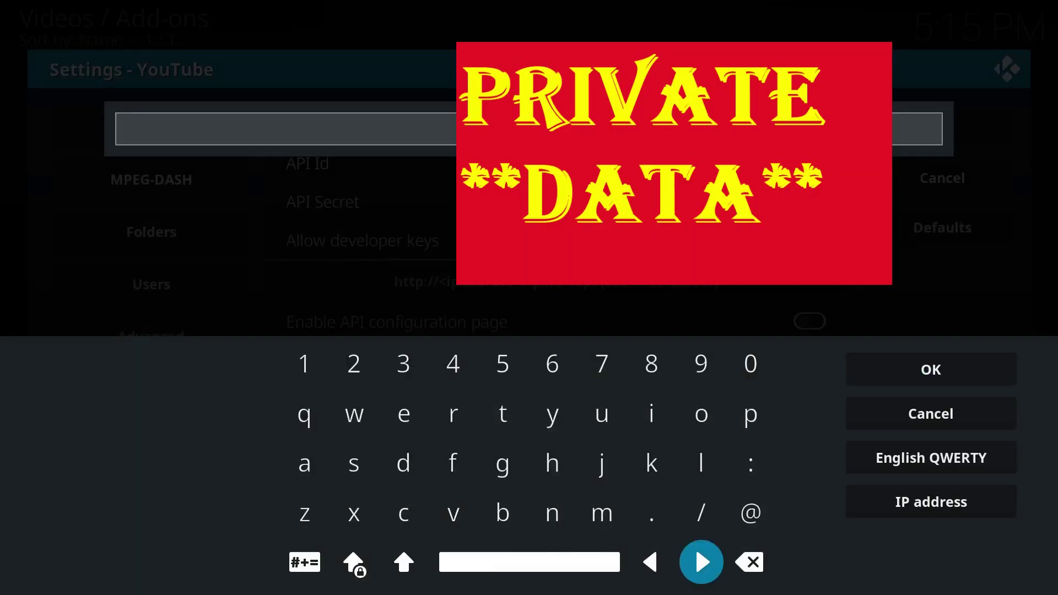
key(ctrl+v)
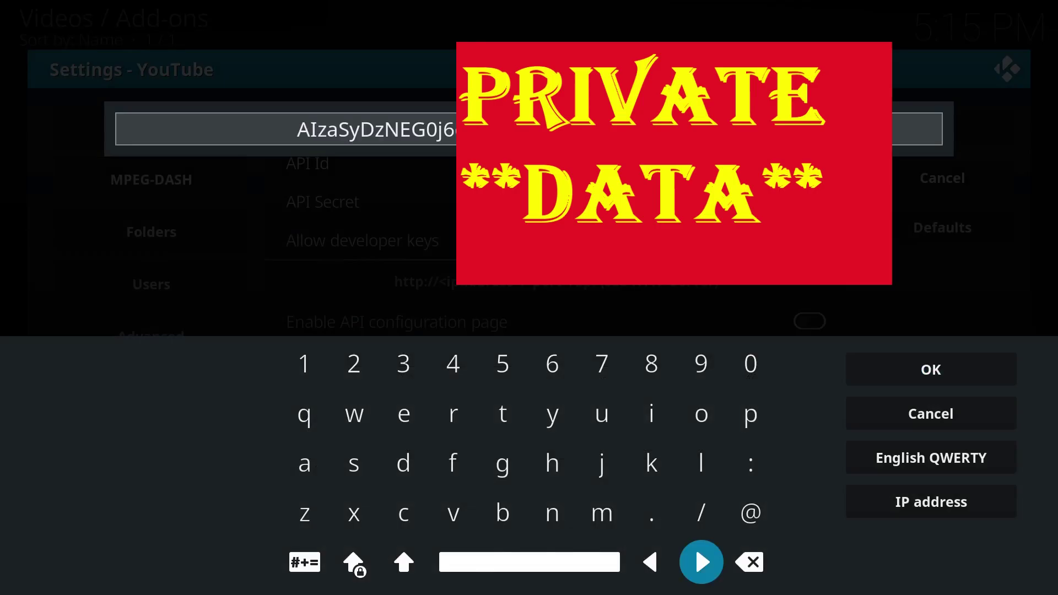
click(895, 379)
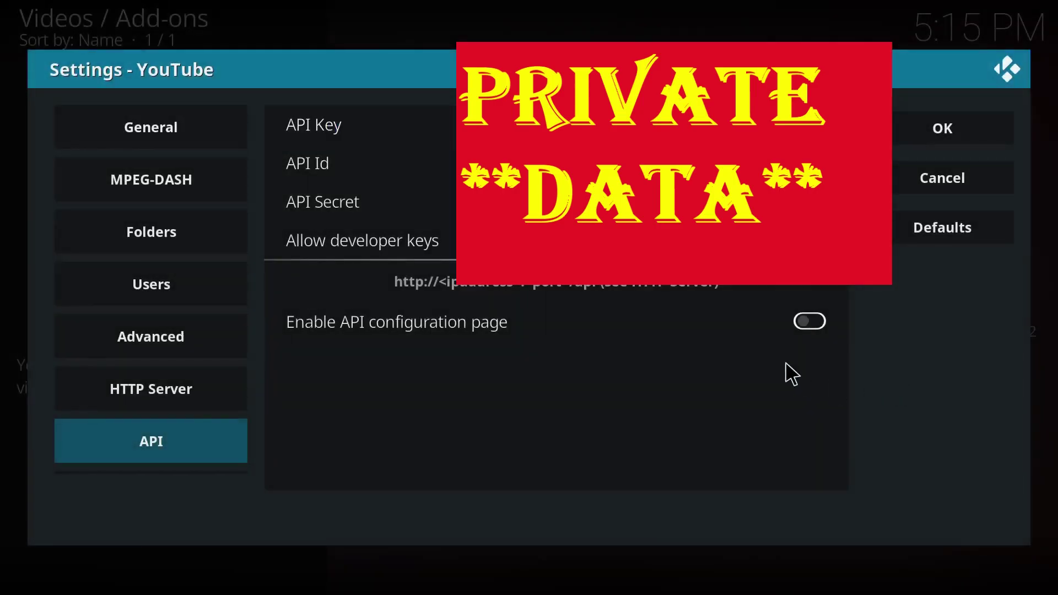
Step: Fill API Id and API Secret with TV client 1's client ID and secret, then save
key(Down)
key(Up)
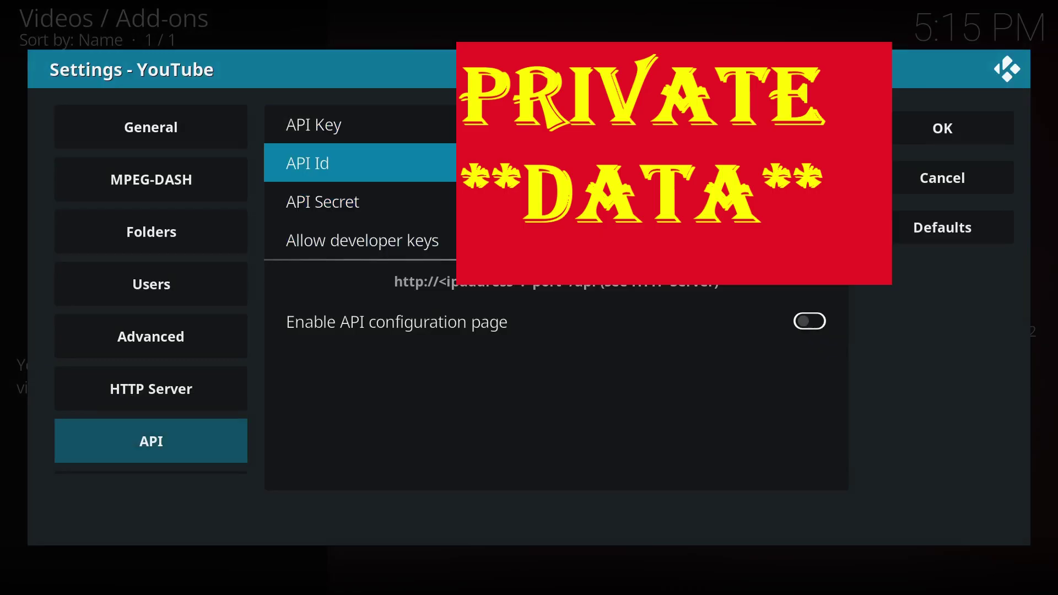
click(607, 179)
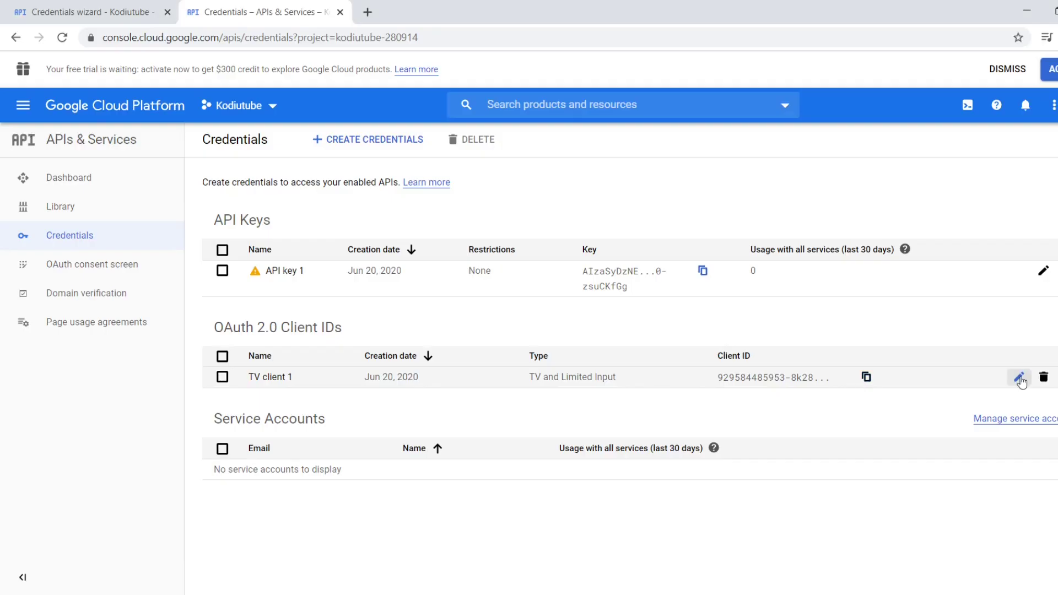
click(1020, 378)
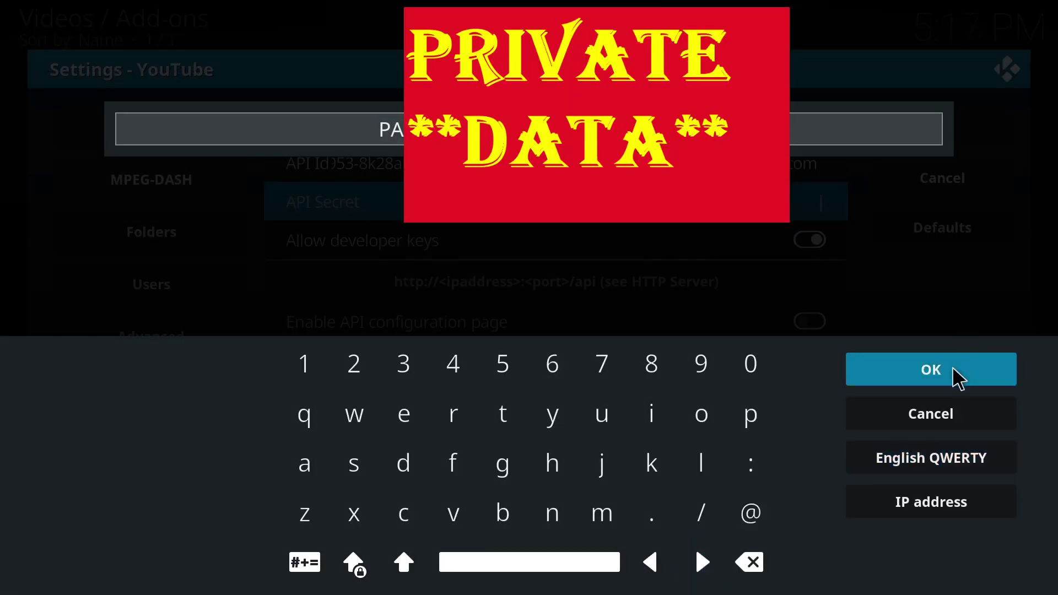
click(955, 370)
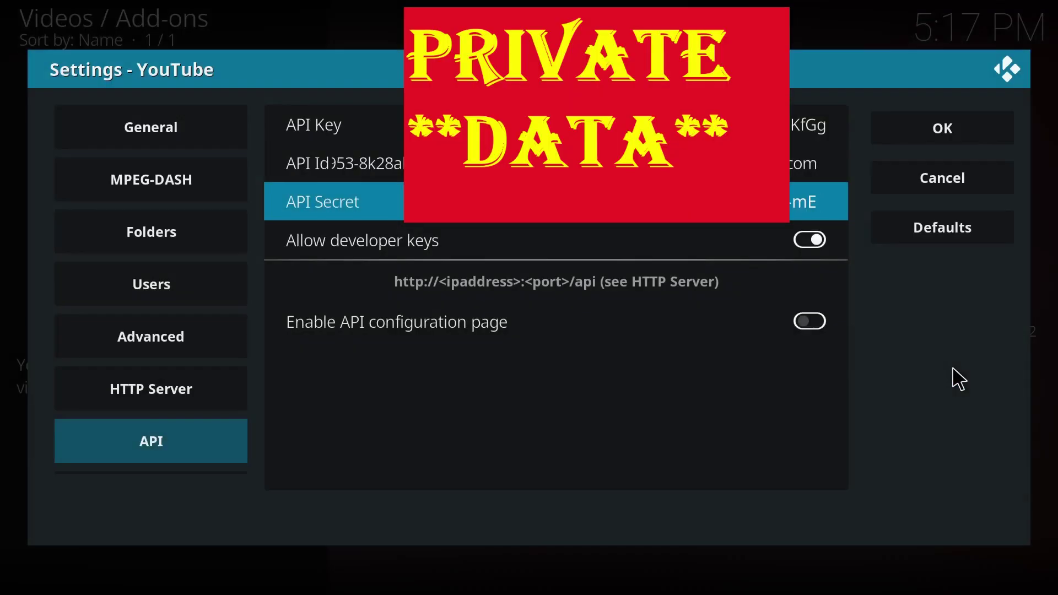
click(979, 131)
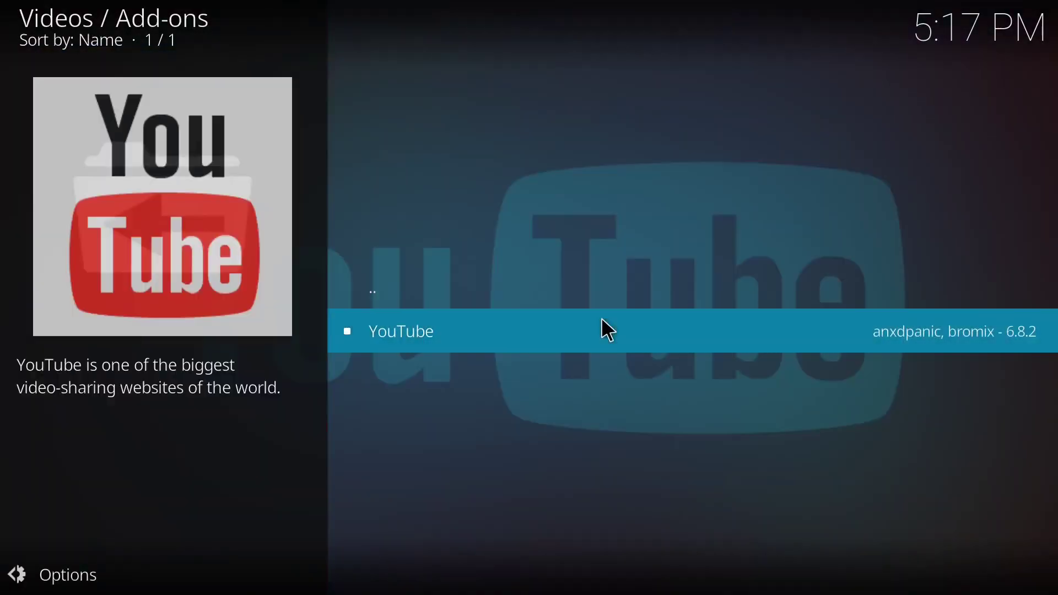
Step: Search the YouTube add-on for 'ineclabs' and play the KODI on Yocto Linux video
click(601, 320)
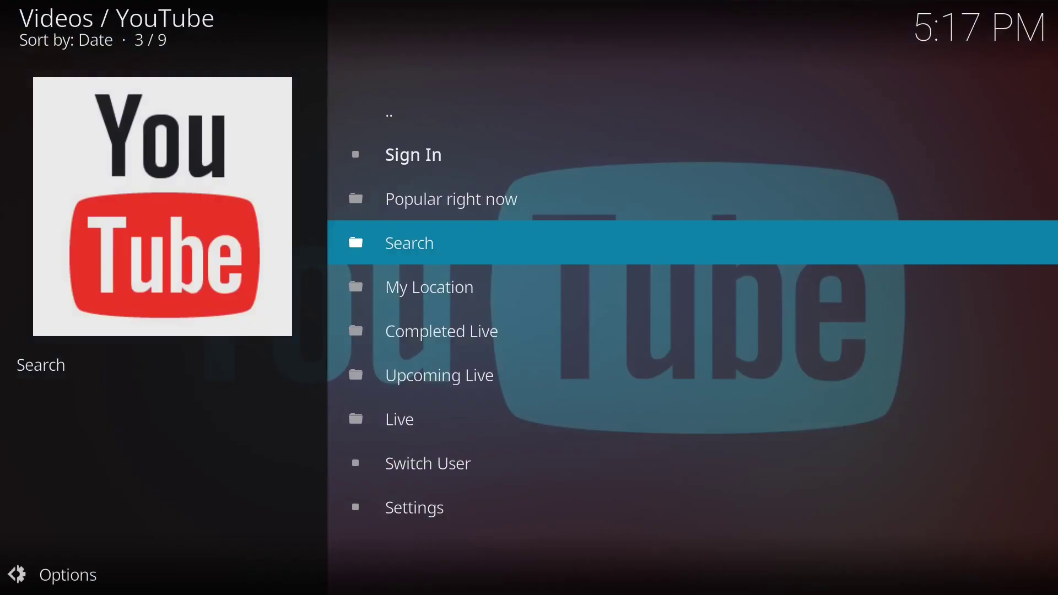
click(590, 243)
click(567, 286)
text(ineclabs)
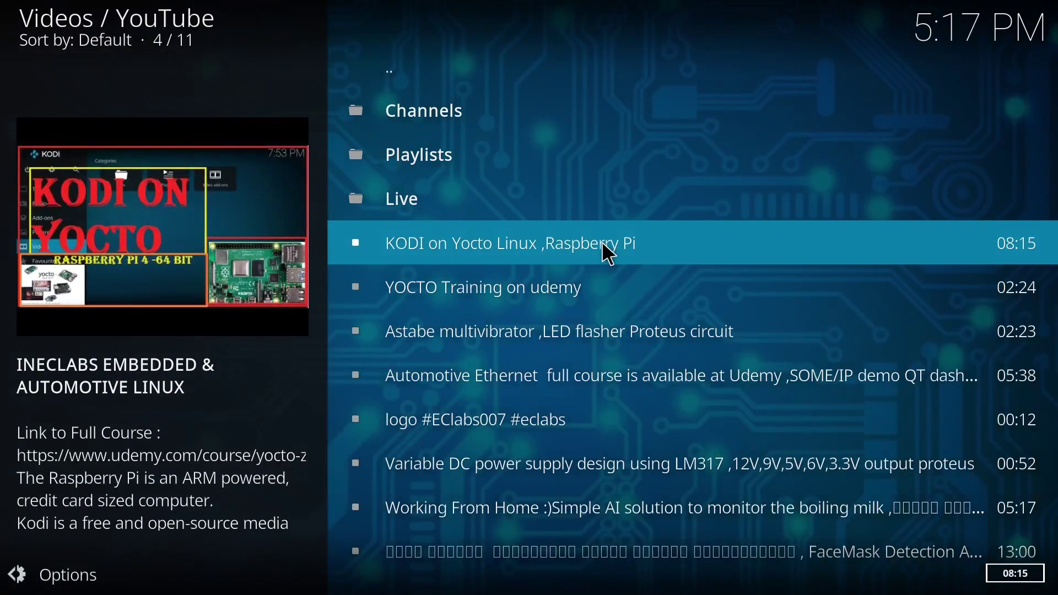
click(609, 254)
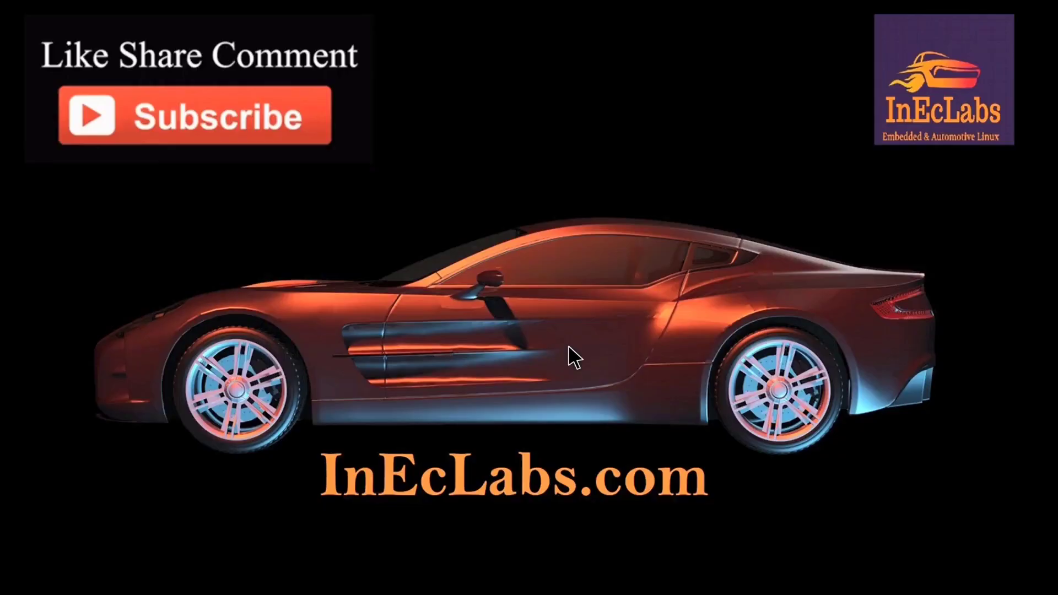
mouse_move(485, 425)
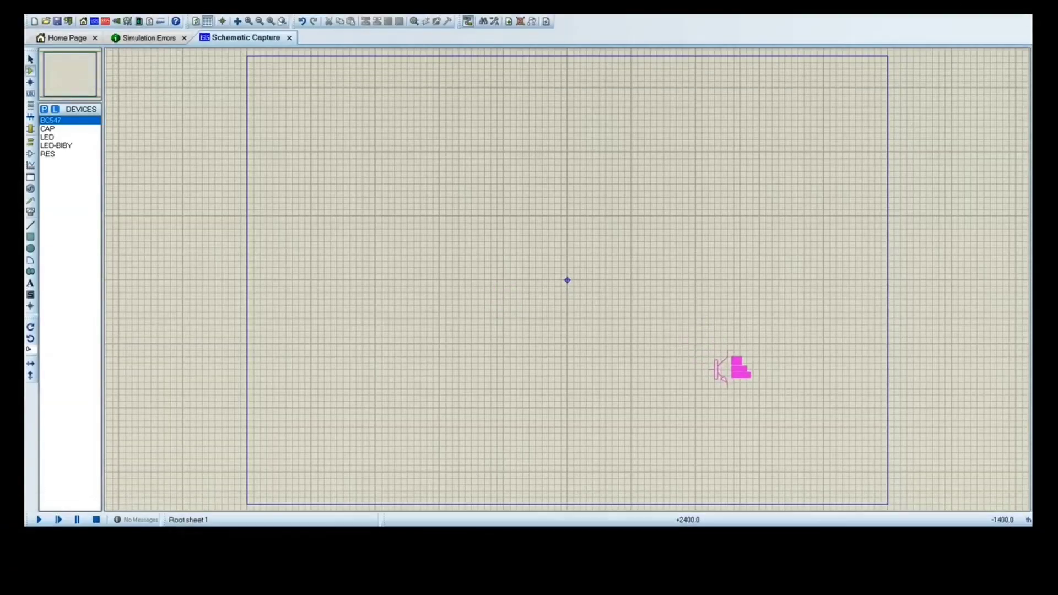
Step: Leave fullscreen playback and return through Add-ons to the Kodi home screen
key(Escape)
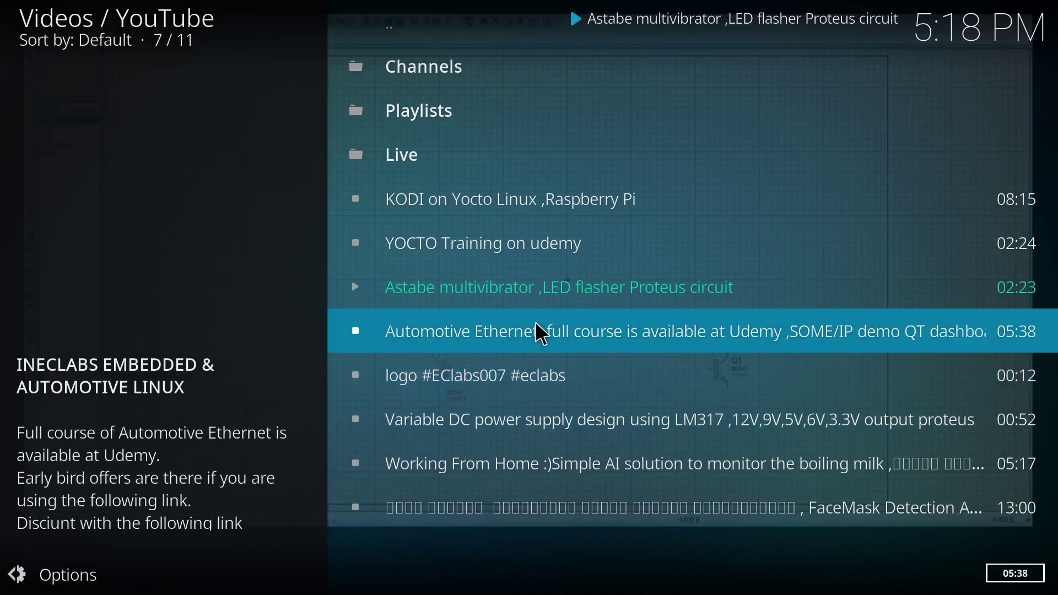
key(BackSpace)
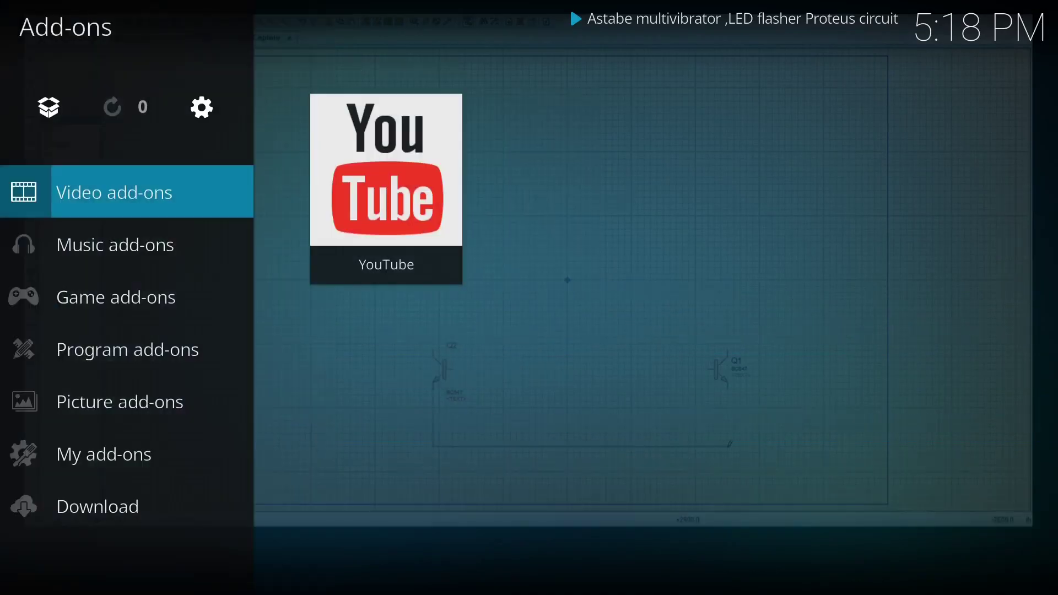
key(BackSpace)
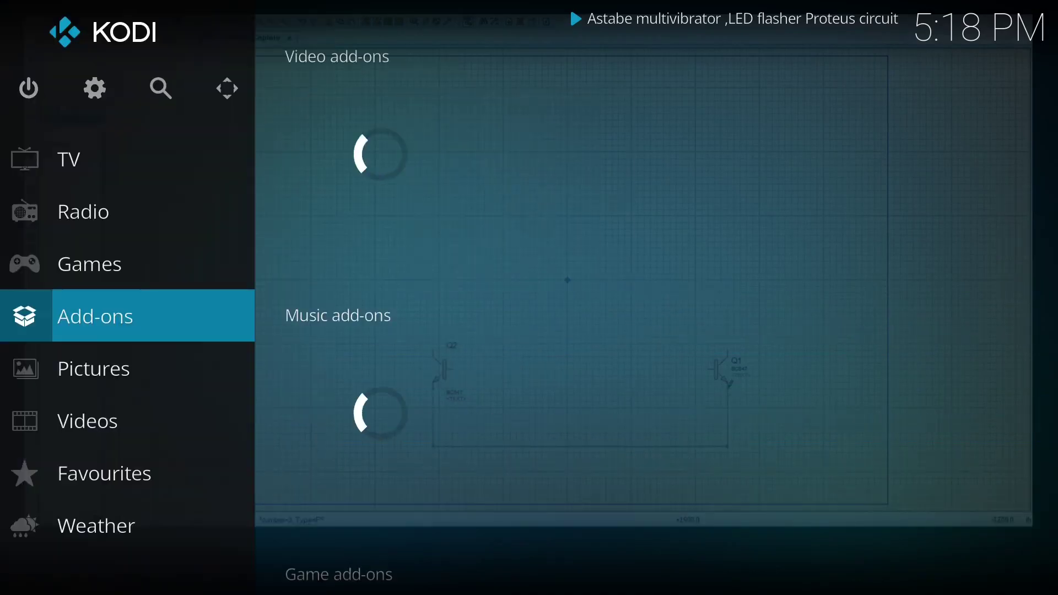